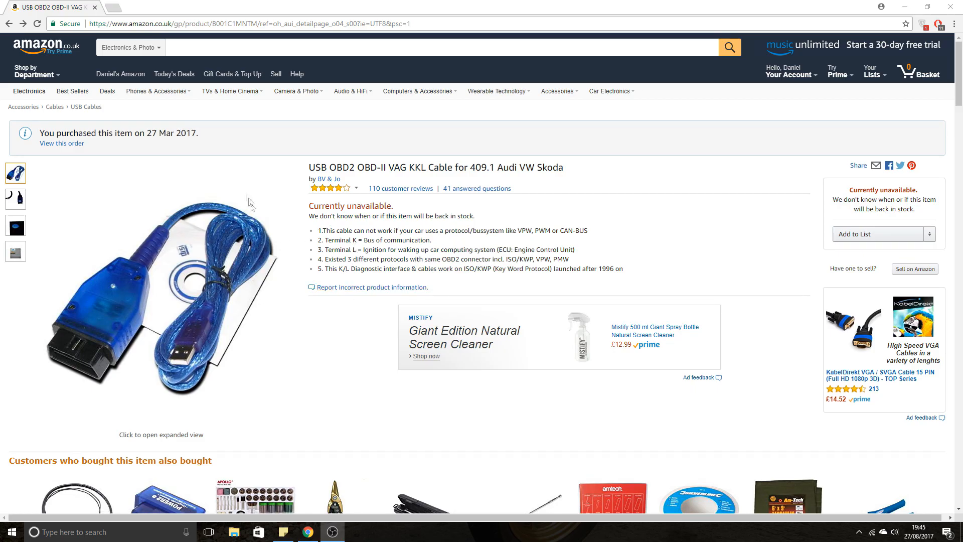
Search Amazon for the copied USB OBD2 OBD-II VAG KKL Cable product title.
left_click_drag(309, 169, 456, 169)
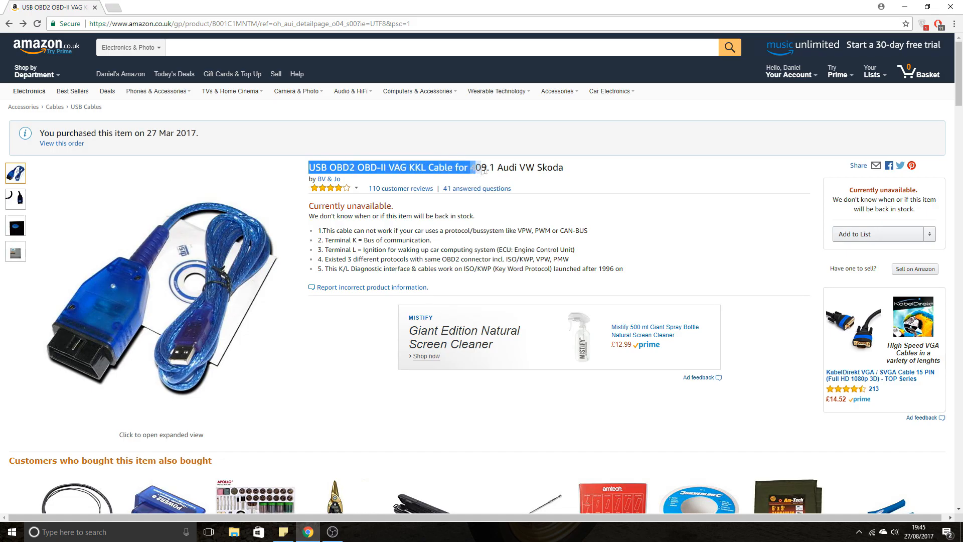
left_click(273, 47)
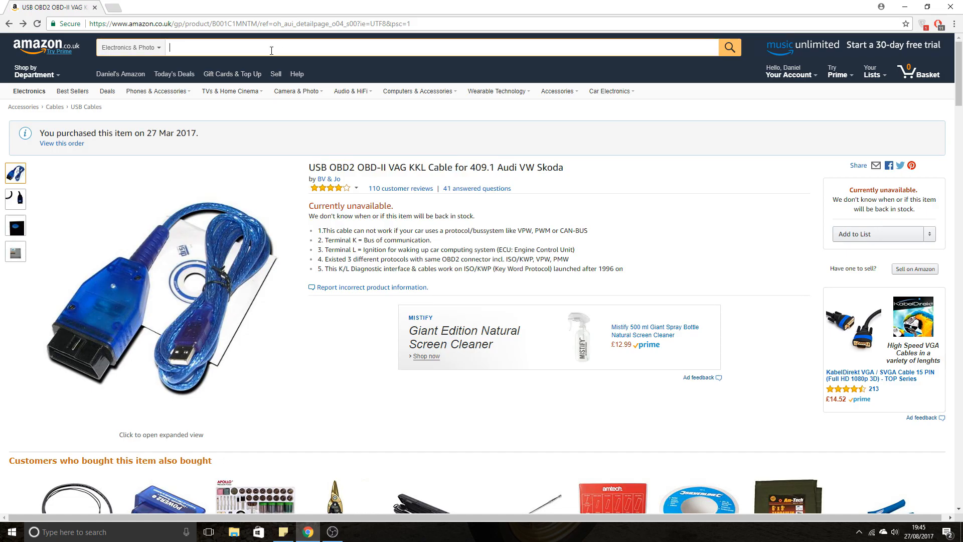
right_click(269, 49)
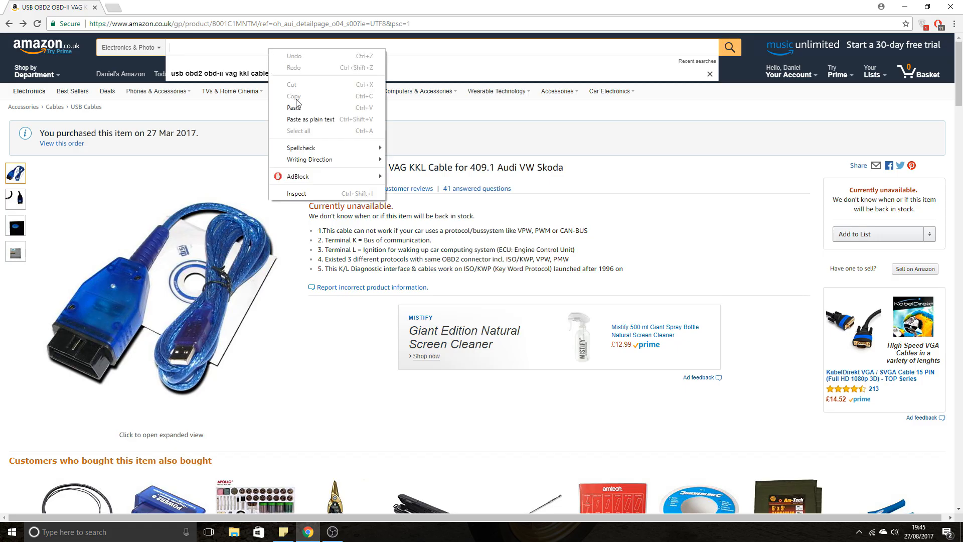
left_click(298, 108)
key("Return")
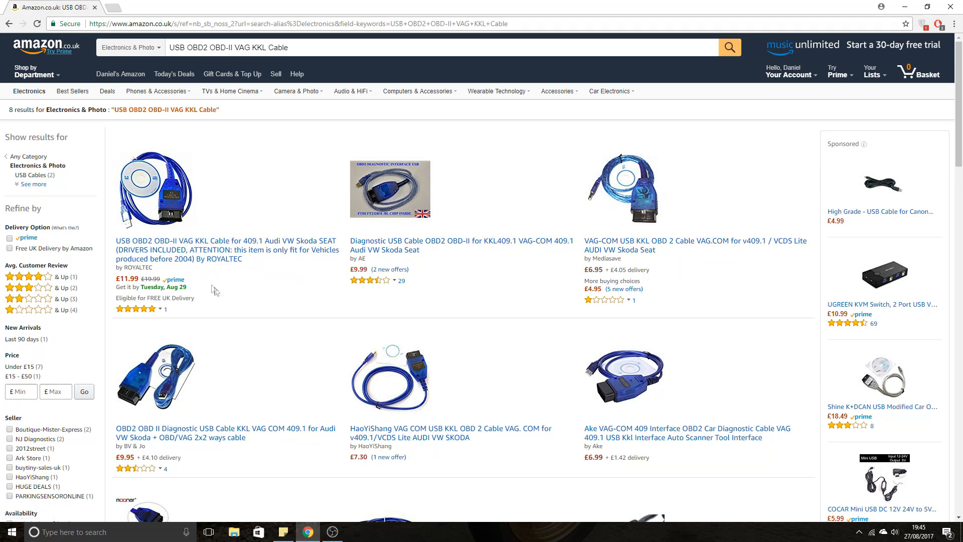
Open the first ROYALTEC cable listing and review its vehicle compatibility list.
left_click(194, 255)
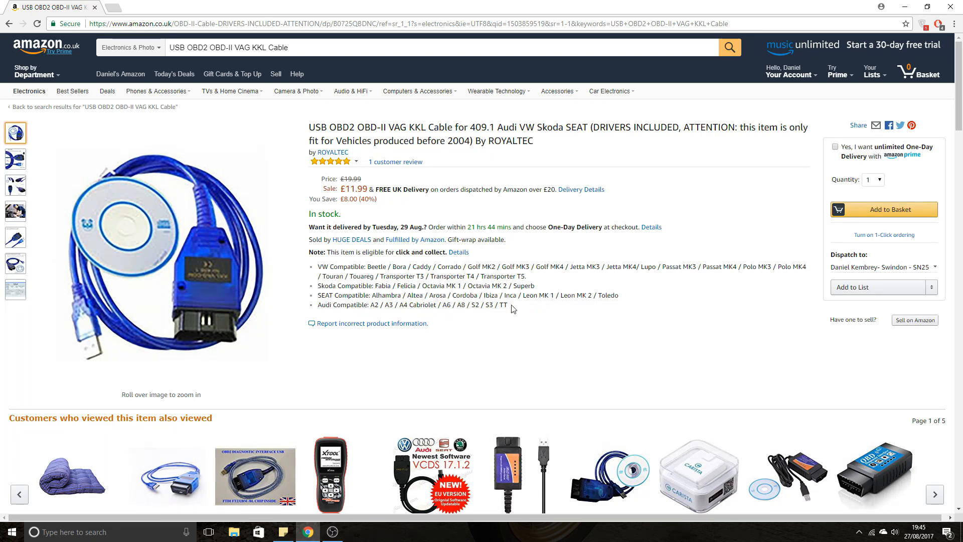
left_click_drag(510, 306, 317, 266)
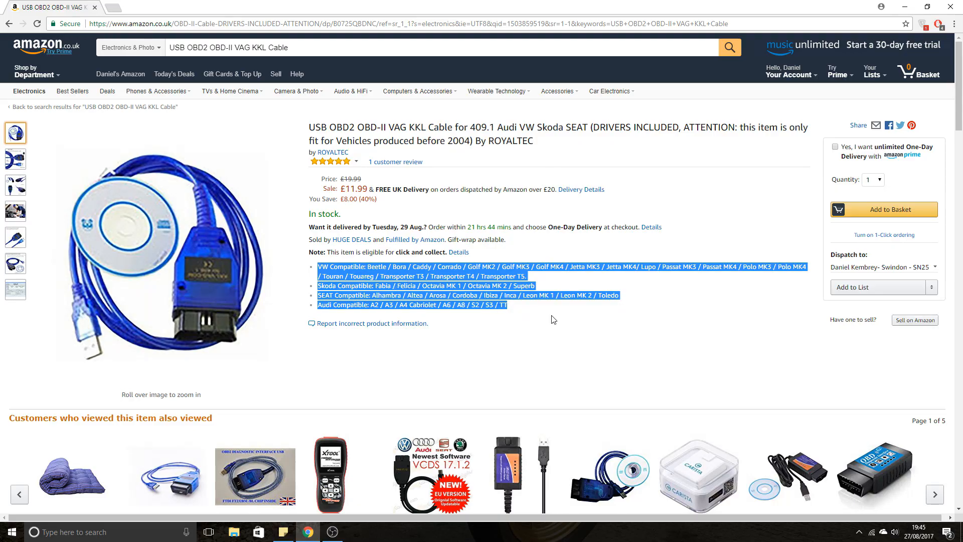
left_click(530, 313)
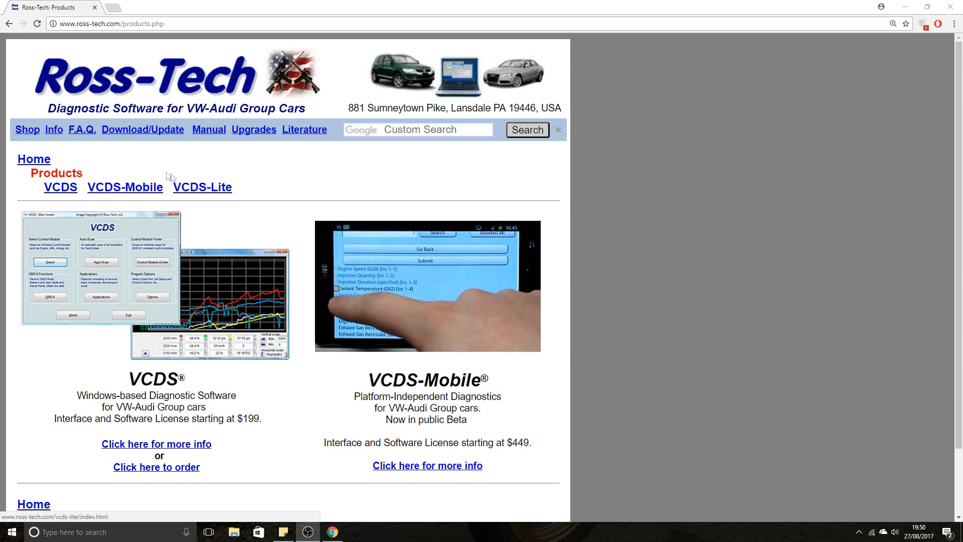
Navigate from the Ross-Tech home page via Products to the VCDS-Lite product page.
left_click(114, 79)
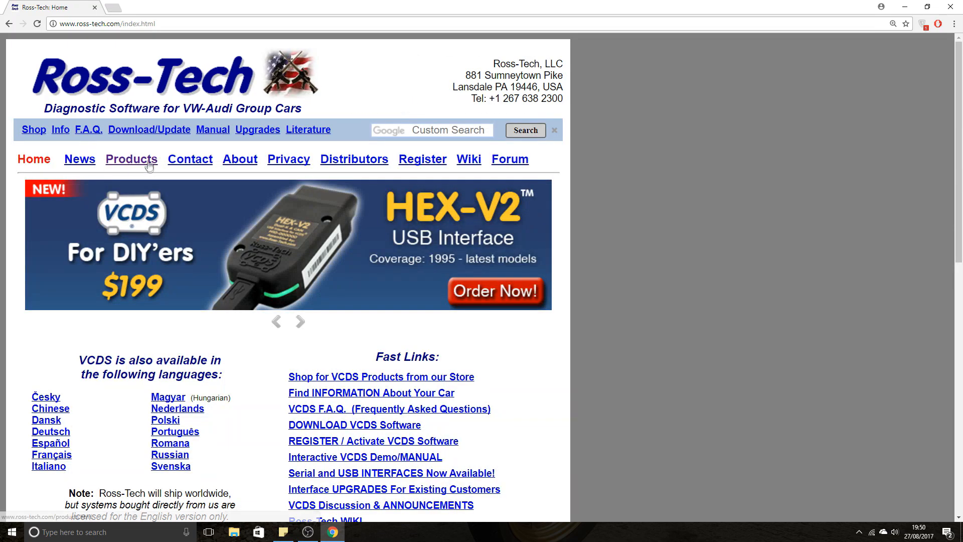
left_click(131, 158)
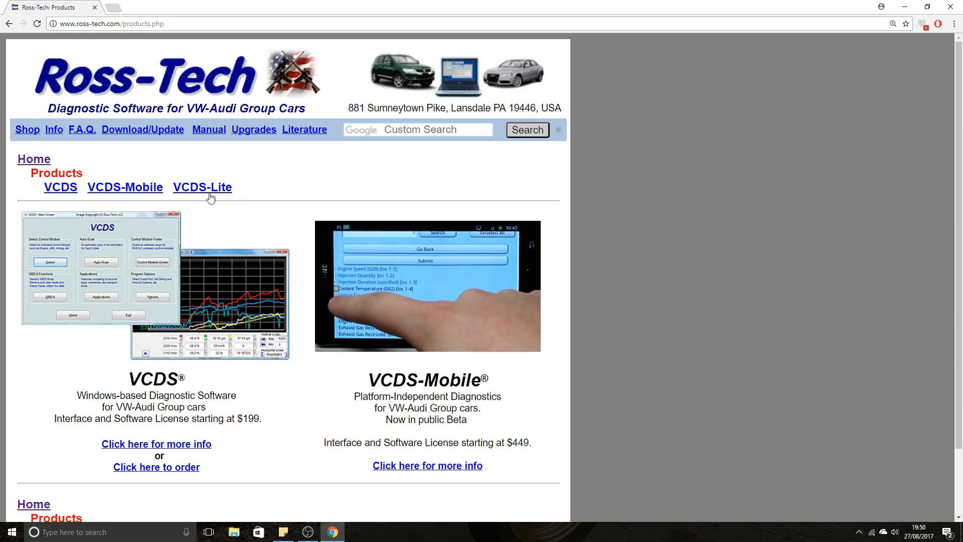
left_click(211, 190)
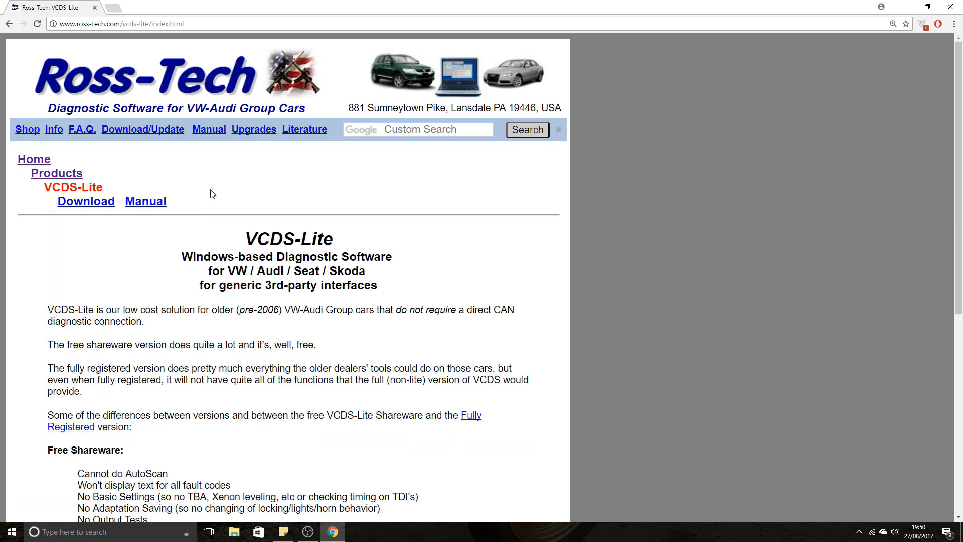
left_click_drag(247, 240, 333, 237)
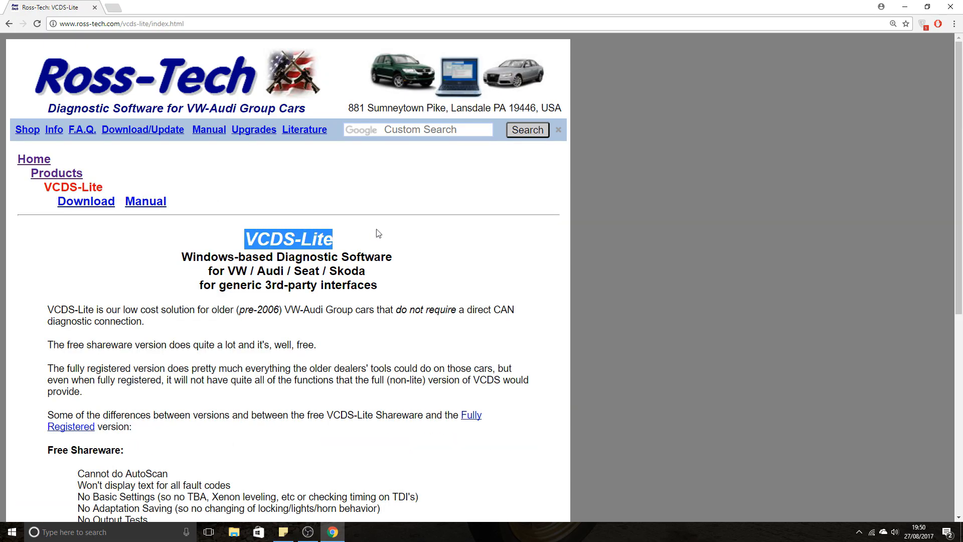
scroll(390, 291, "down", 2)
scroll(390, 290, "down", 2)
scroll(389, 301, "down", 2)
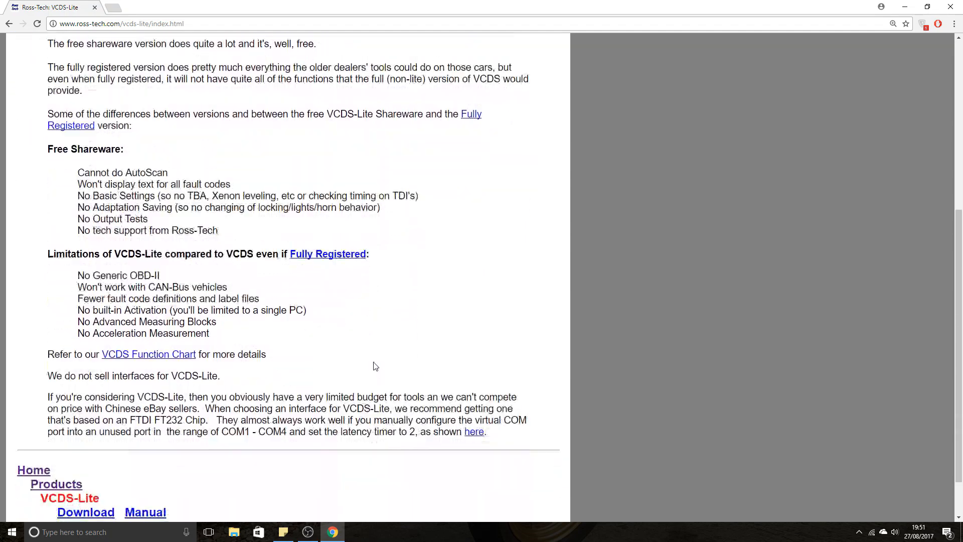
scroll(375, 367, "down", 2)
Download and install VCDS-Lite 1.2 into C:\Ross-Tech\VCDS-Lite, accepting the license and launching it.
left_click(85, 459)
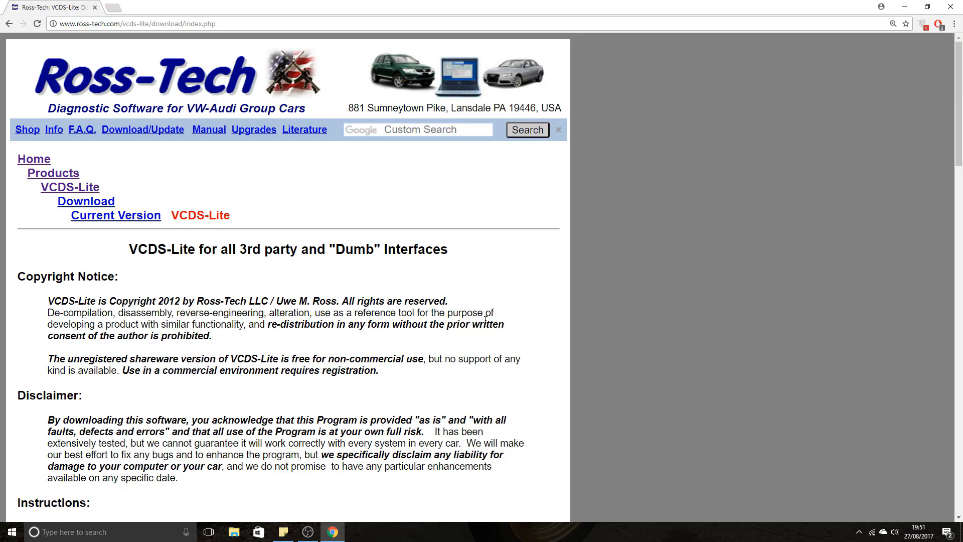
scroll(489, 320, "down", 5)
left_click(289, 338)
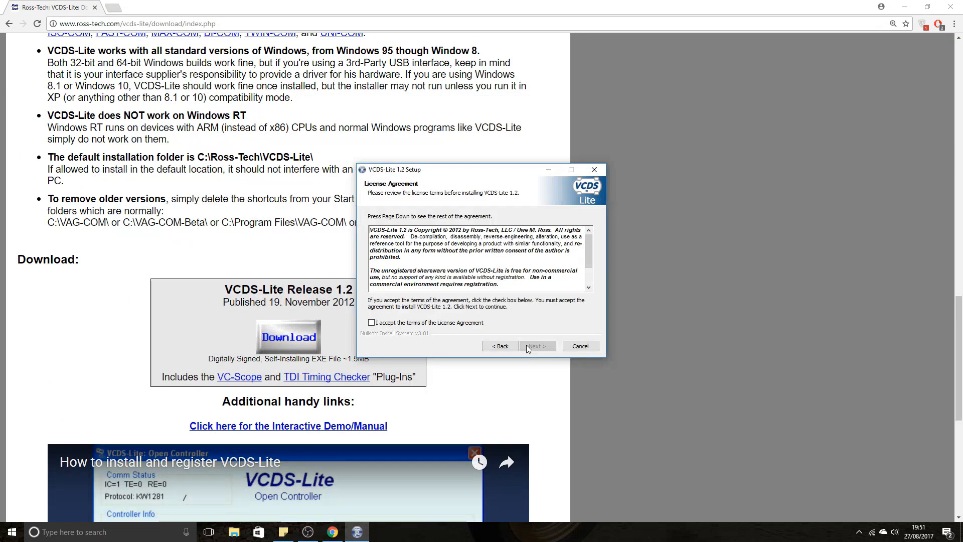
left_click(537, 346)
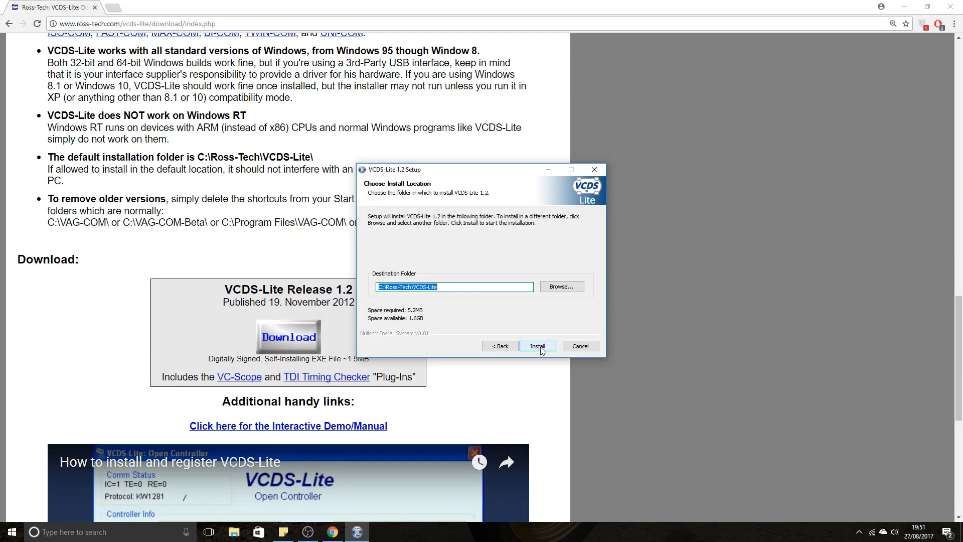
left_click(540, 348)
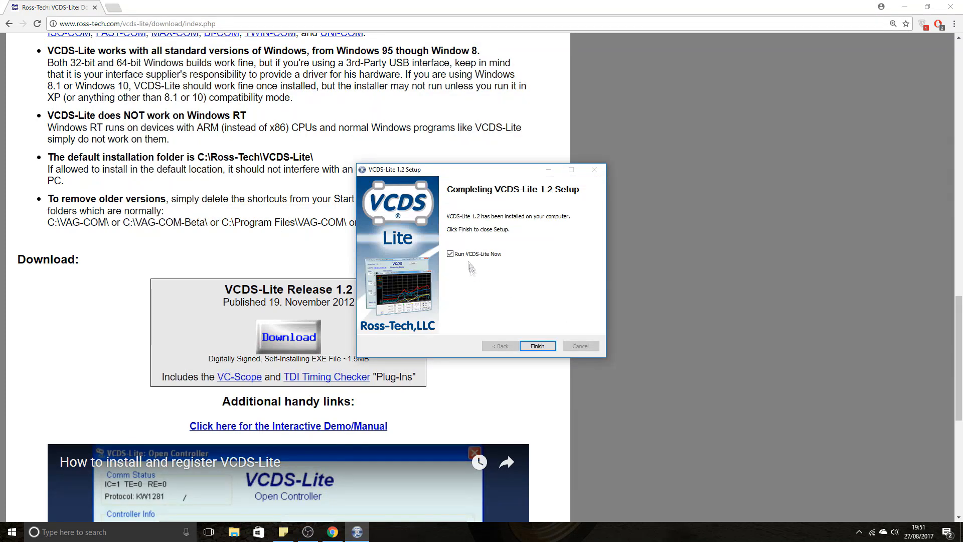
left_click(537, 346)
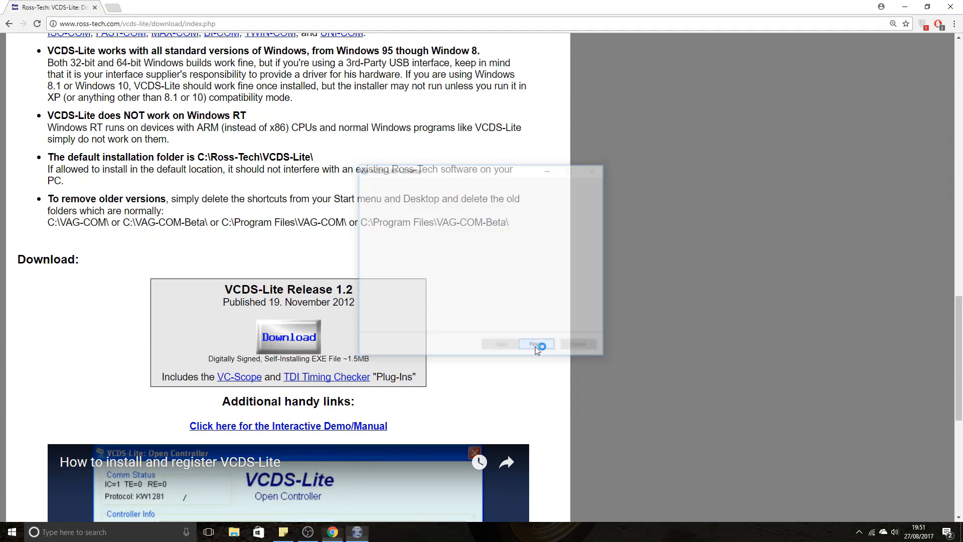
left_click_drag(197, 15, 605, 157)
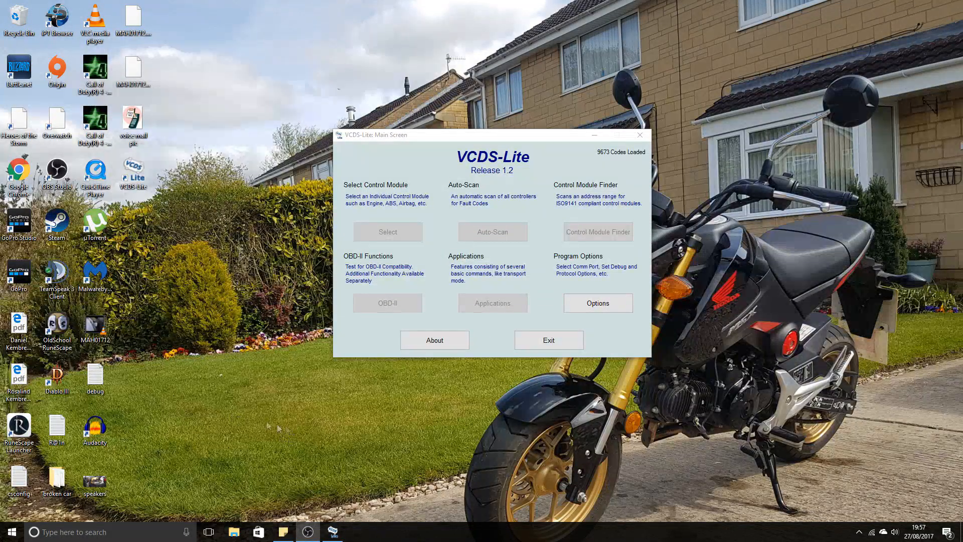
Launch Device Manager from Windows search and expand the Ports (COM & LPT) category.
left_click(126, 532)
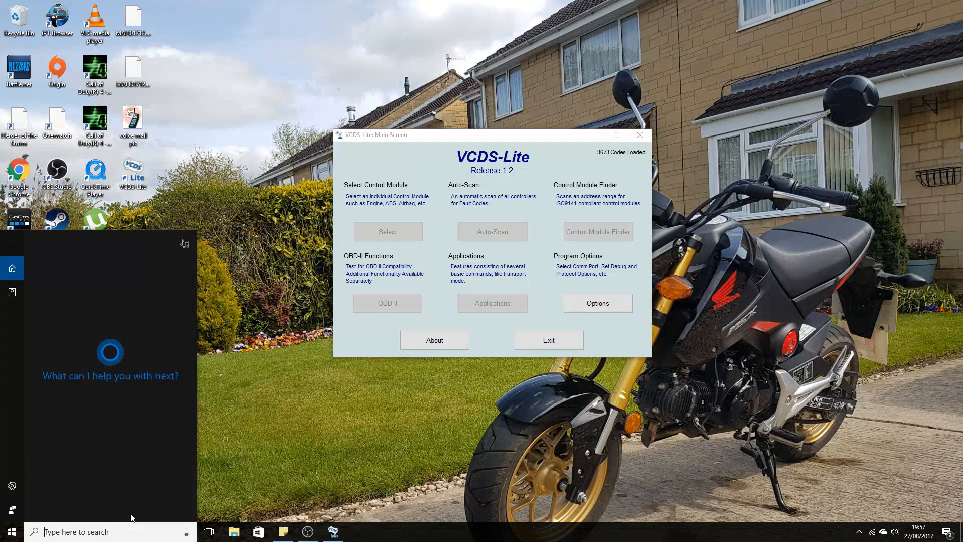
type("device man")
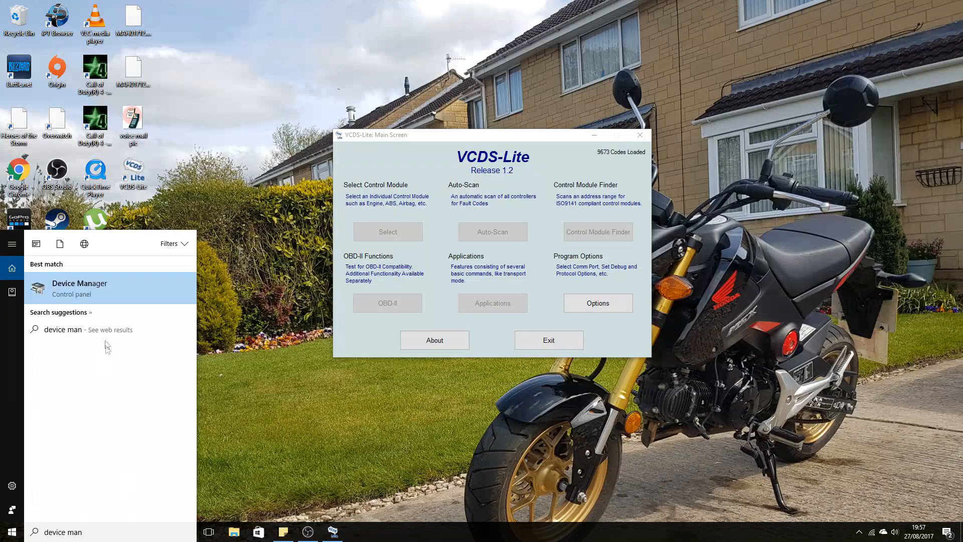
left_click(93, 290)
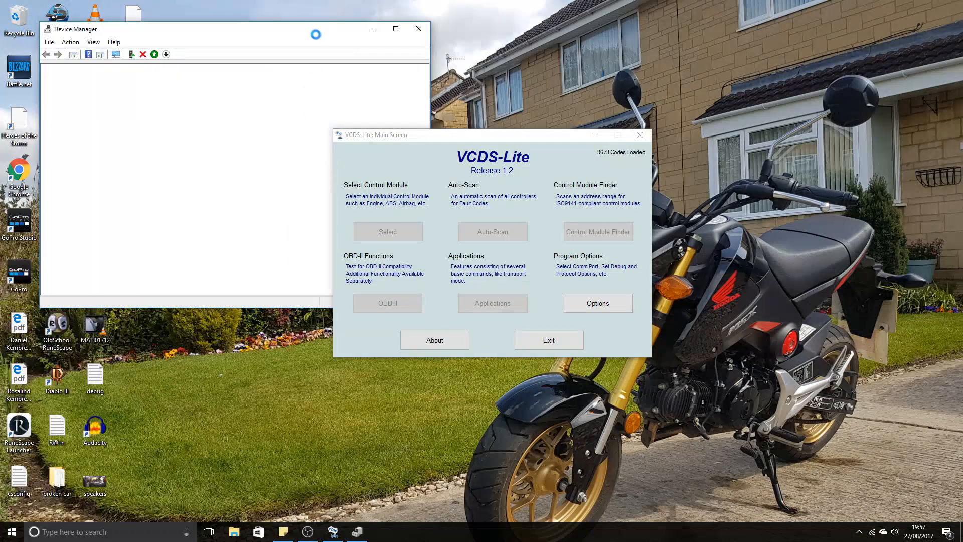
left_click_drag(317, 34, 473, 79)
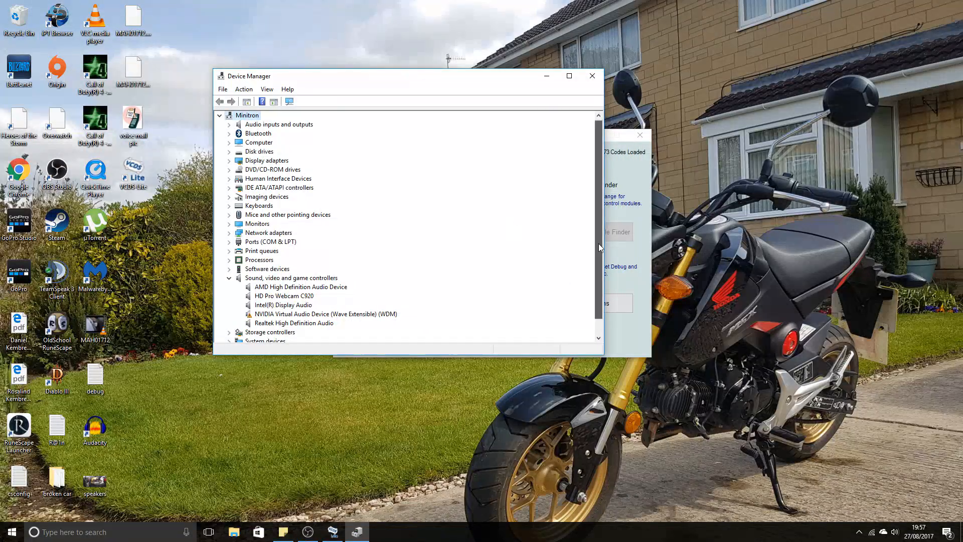
scroll(591, 248, "down", 2)
left_click(266, 225)
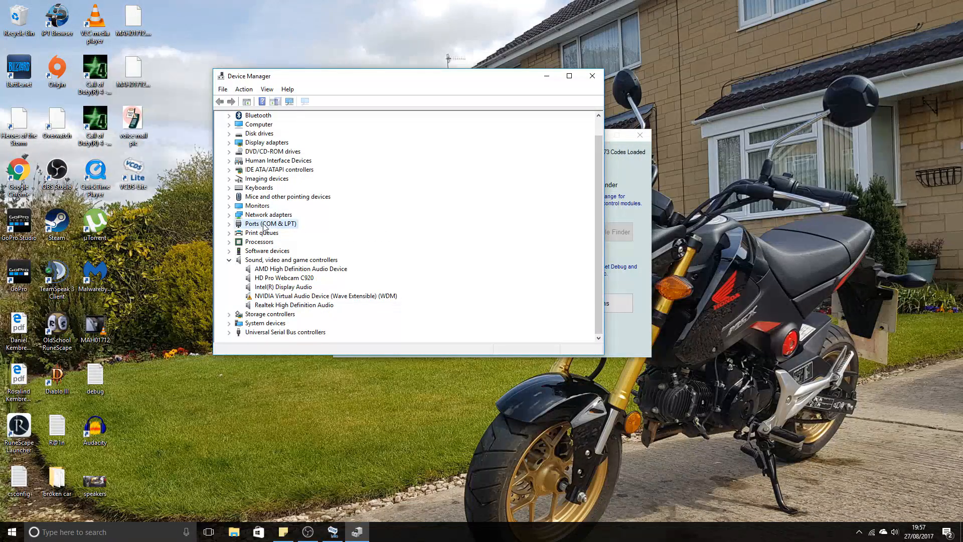
left_click(230, 225)
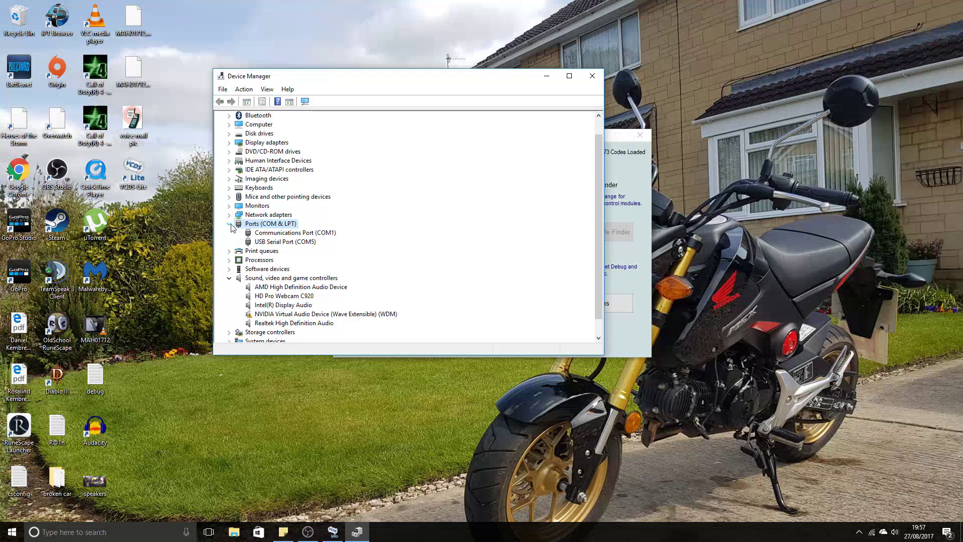
Uninstall USB Serial Port (COM5) and select the re-detected USB Serial Port (COM6).
left_click(285, 242)
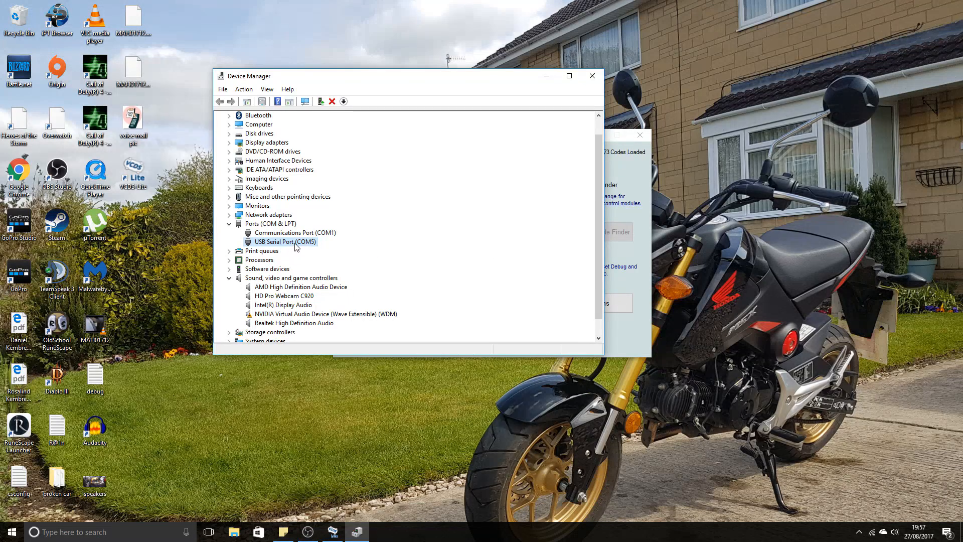
right_click(309, 247)
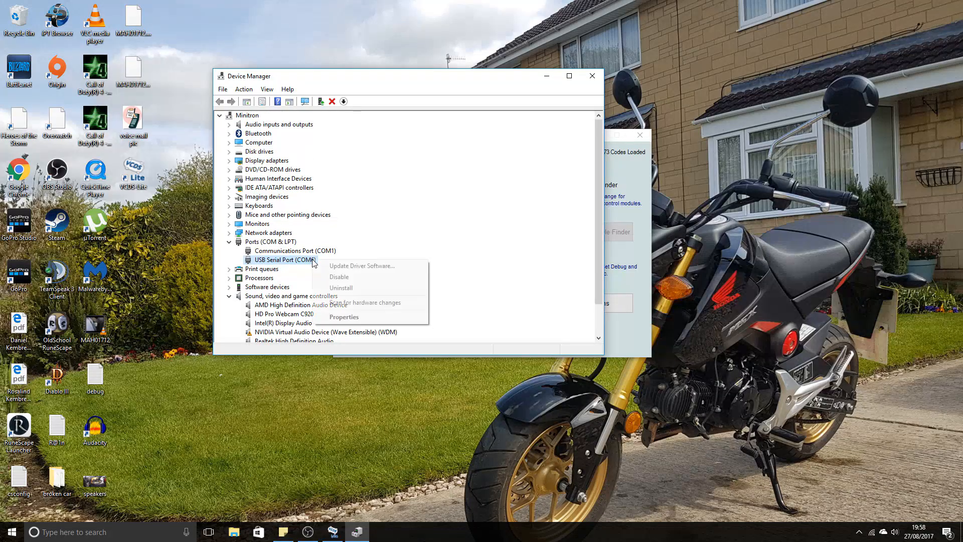
left_click(344, 292)
left_click(502, 304)
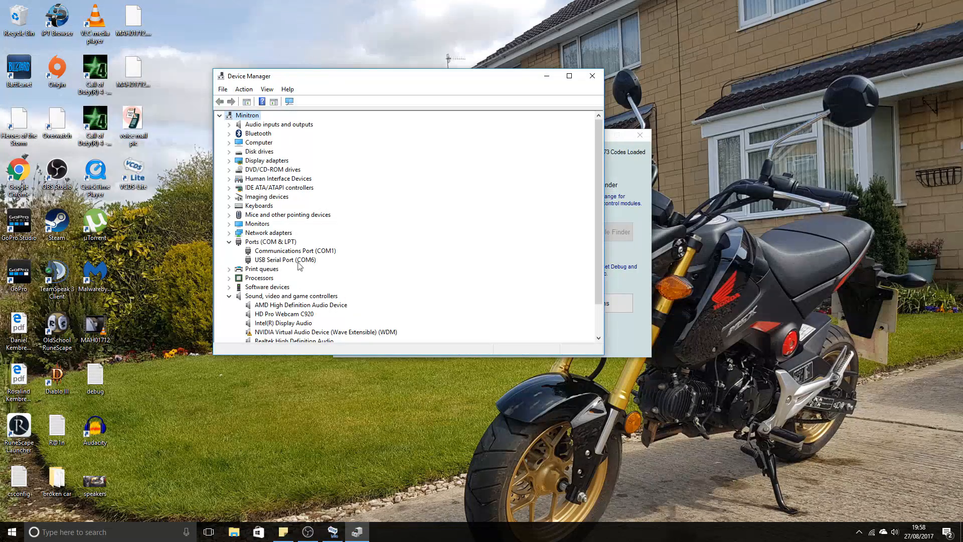
left_click(298, 261)
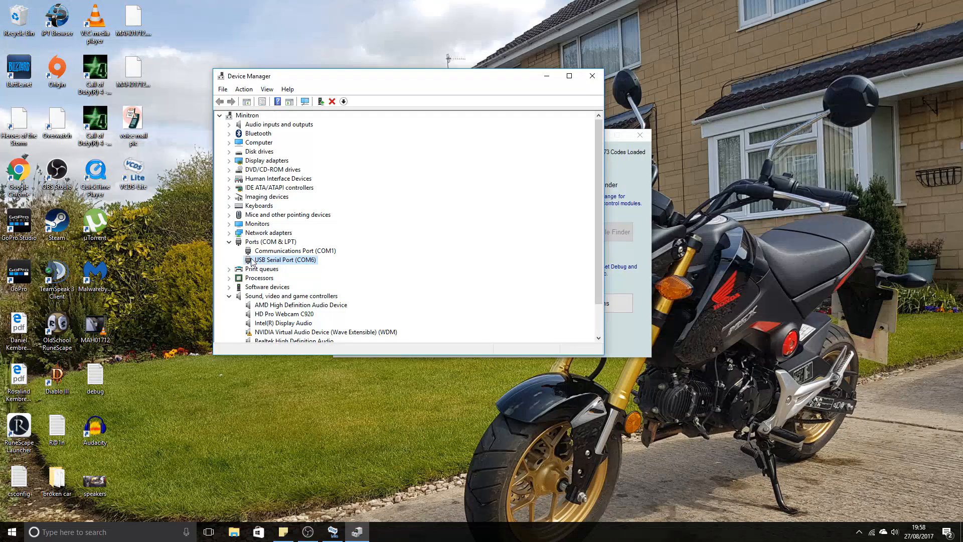
right_click(293, 263)
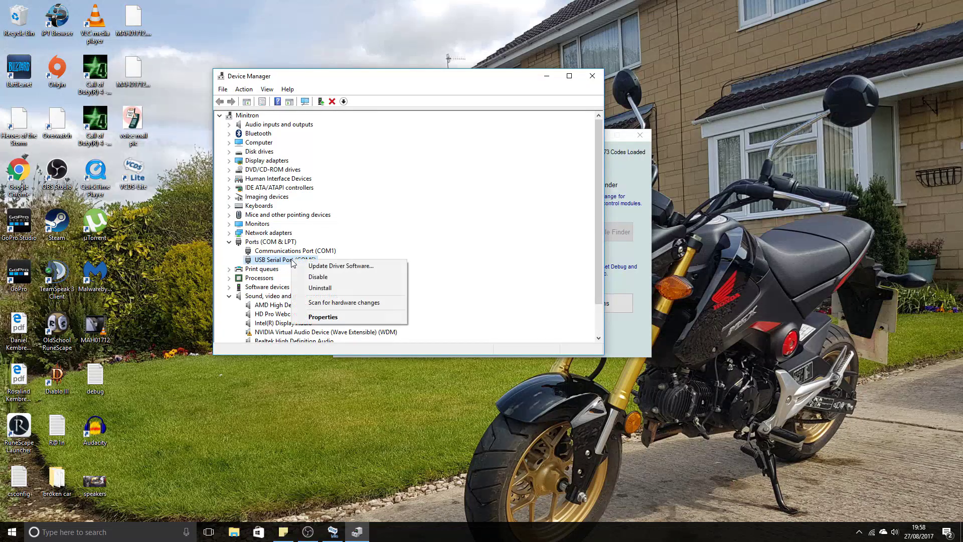
Start a manual driver update for the COM6 serial port and browse into the DVD drive.
left_click(338, 267)
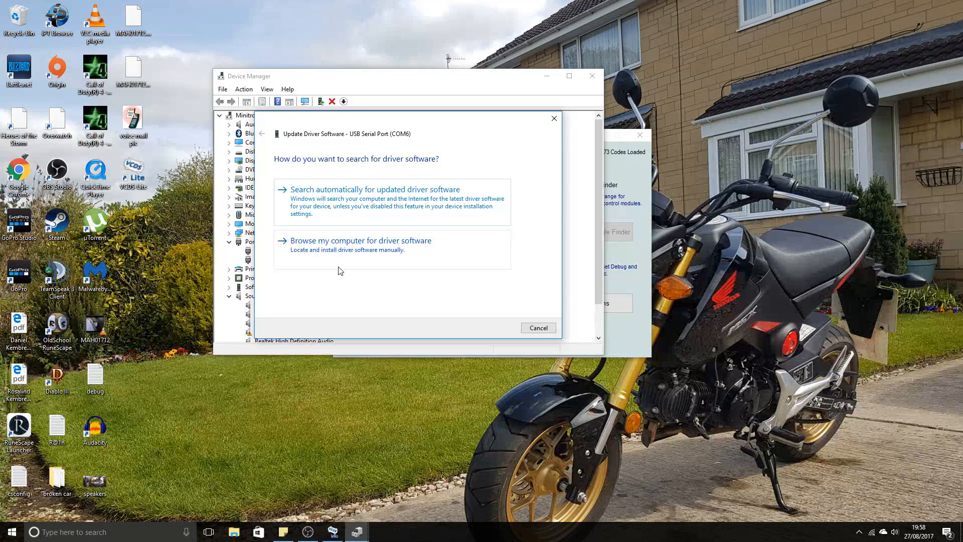
left_click(363, 256)
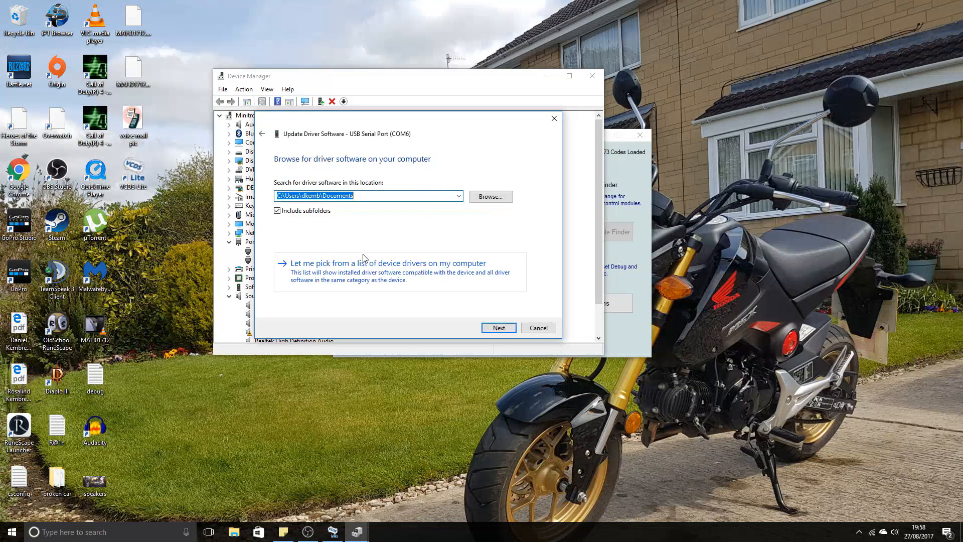
left_click(490, 197)
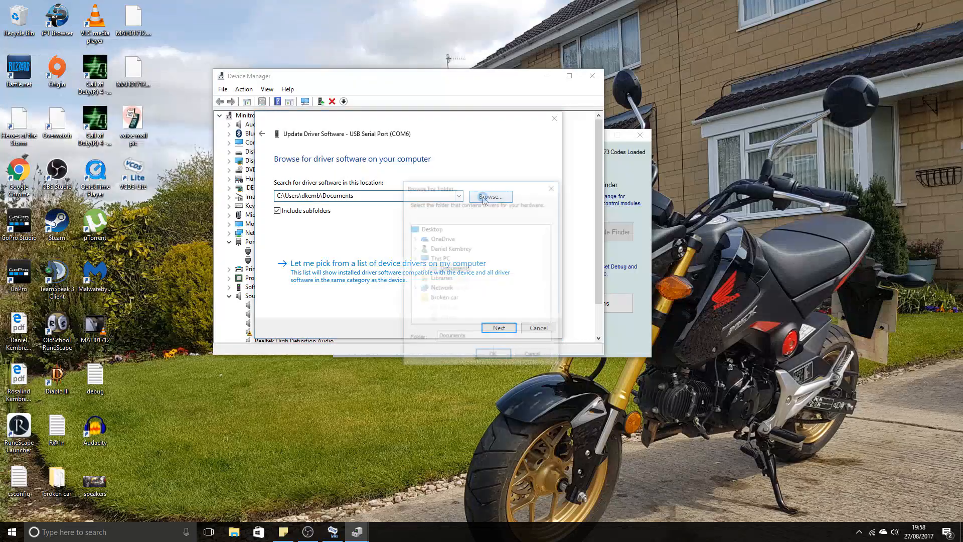
left_click_drag(482, 188, 511, 138)
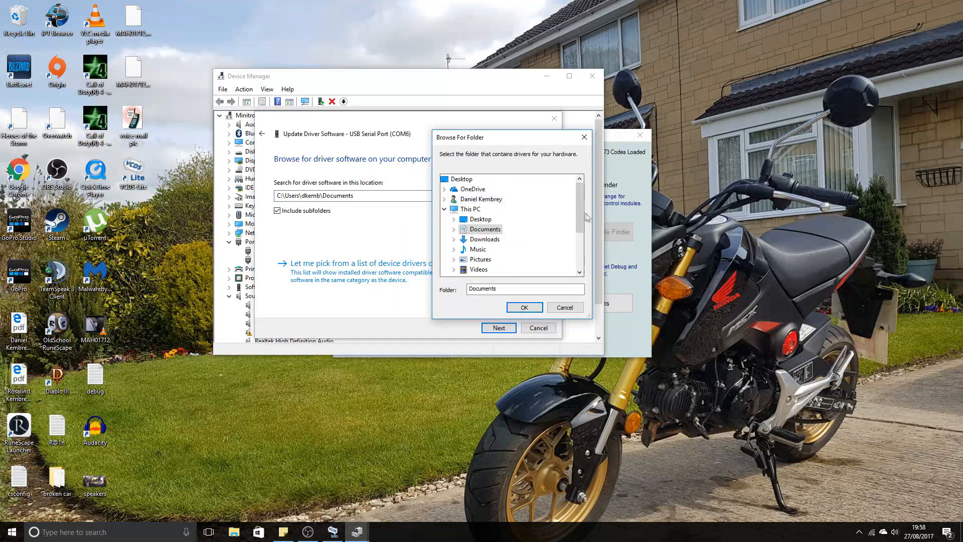
scroll(527, 226, "down", 3)
double_click(507, 229)
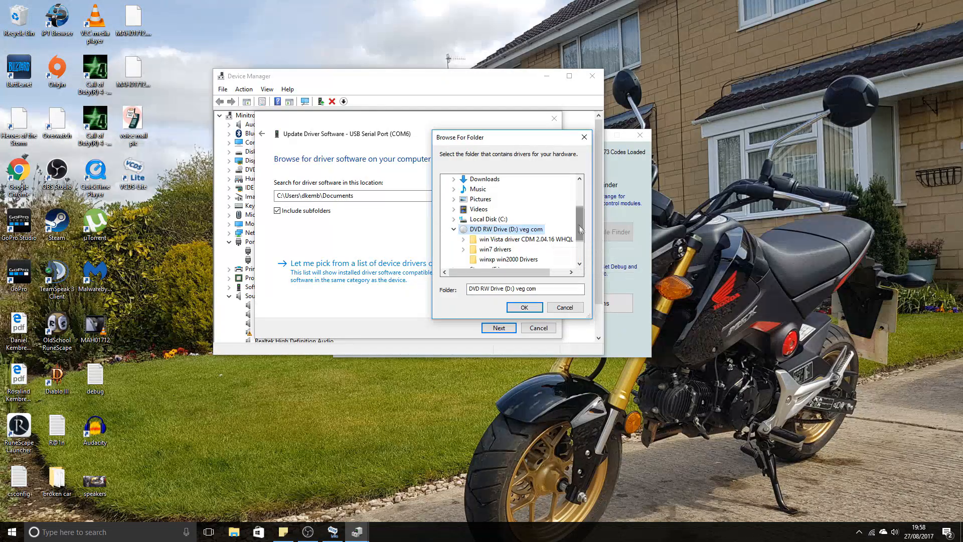
scroll(580, 225, "down", 2)
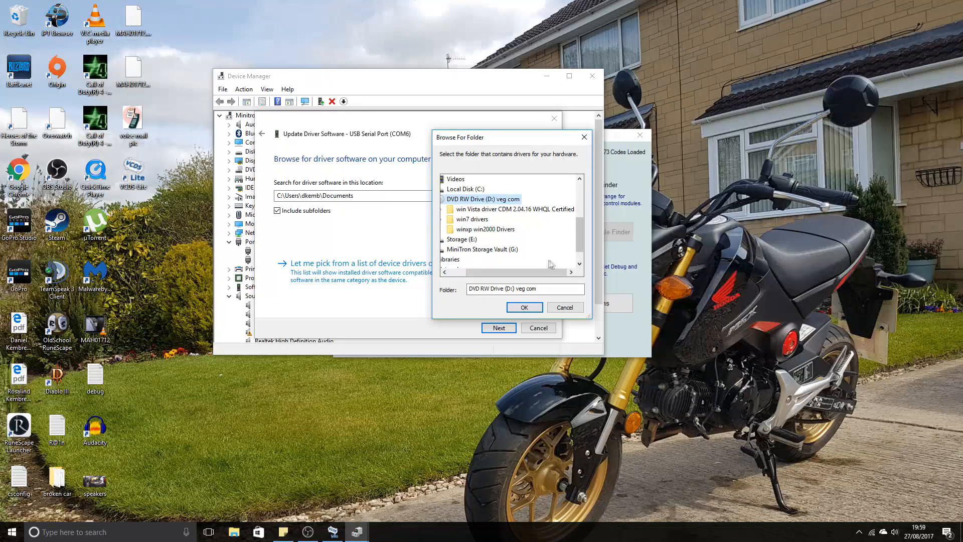
Point the driver search at the win7 drivers folder, confirming the best driver is already installed.
left_click(473, 219)
left_click(525, 307)
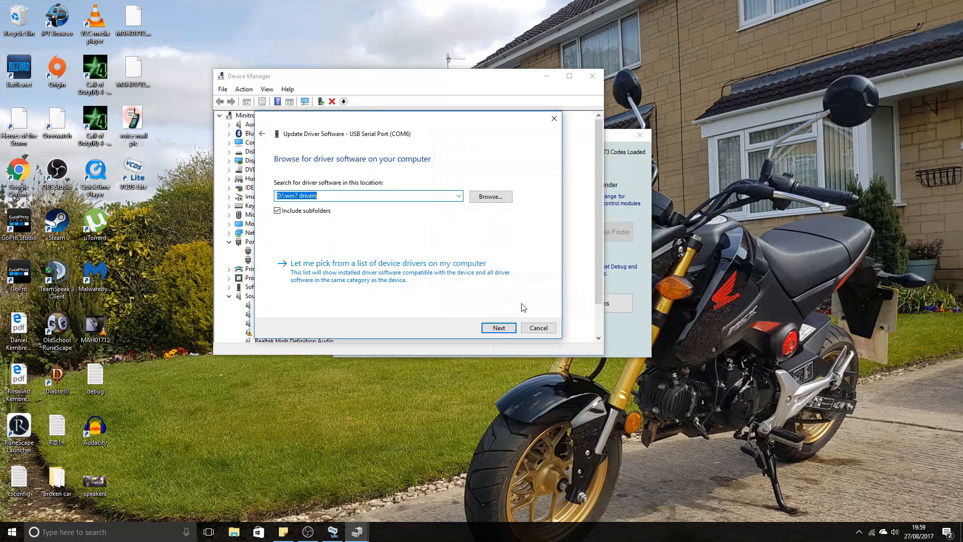
left_click(499, 327)
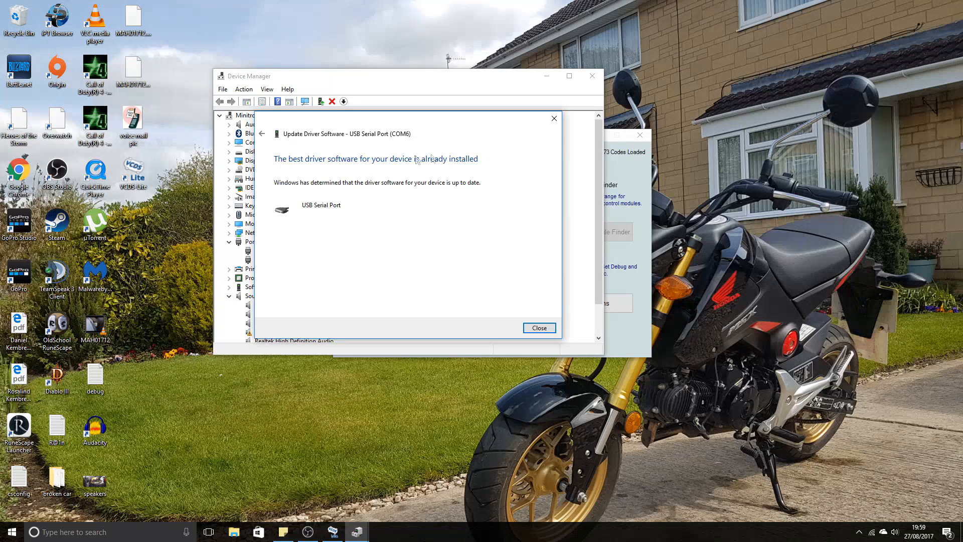
left_click(536, 330)
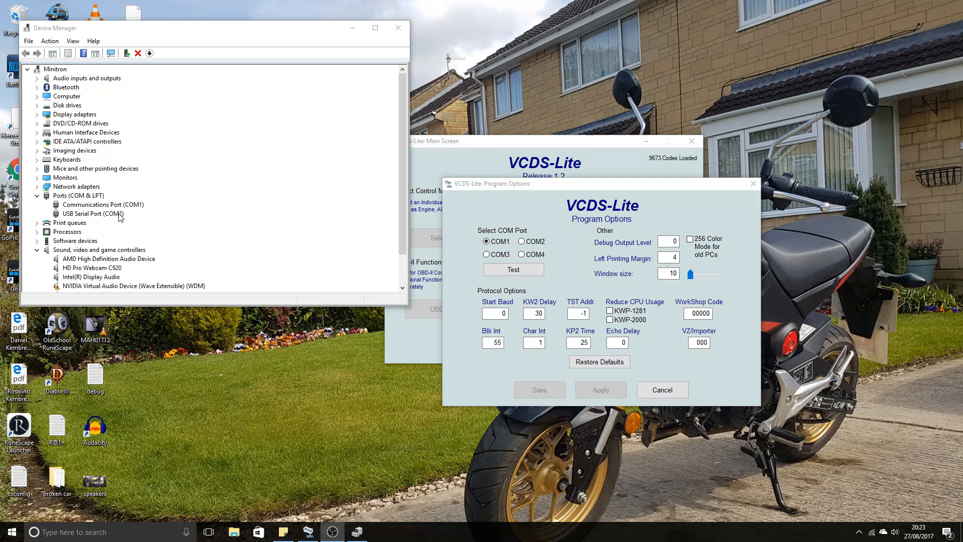
right_click(119, 217)
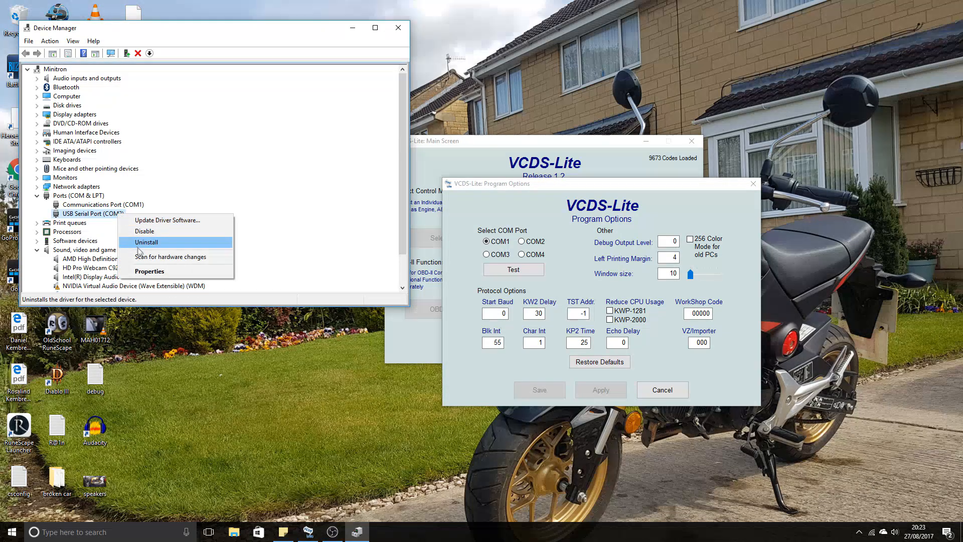
left_click(150, 273)
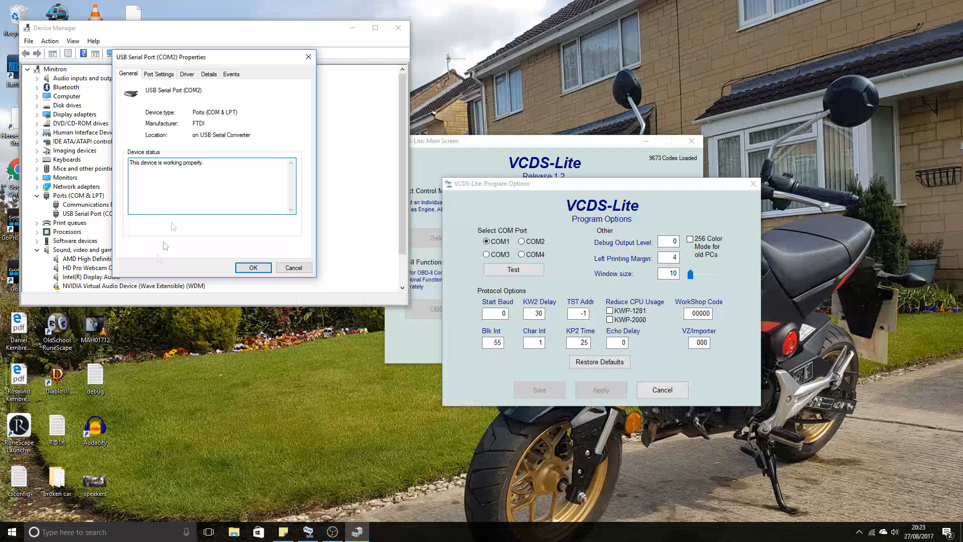
left_click(160, 74)
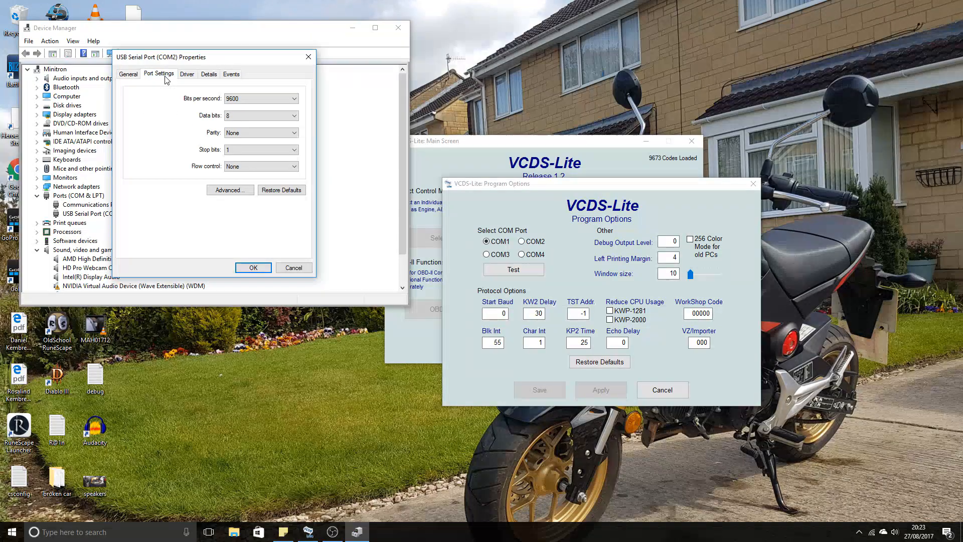
left_click(226, 190)
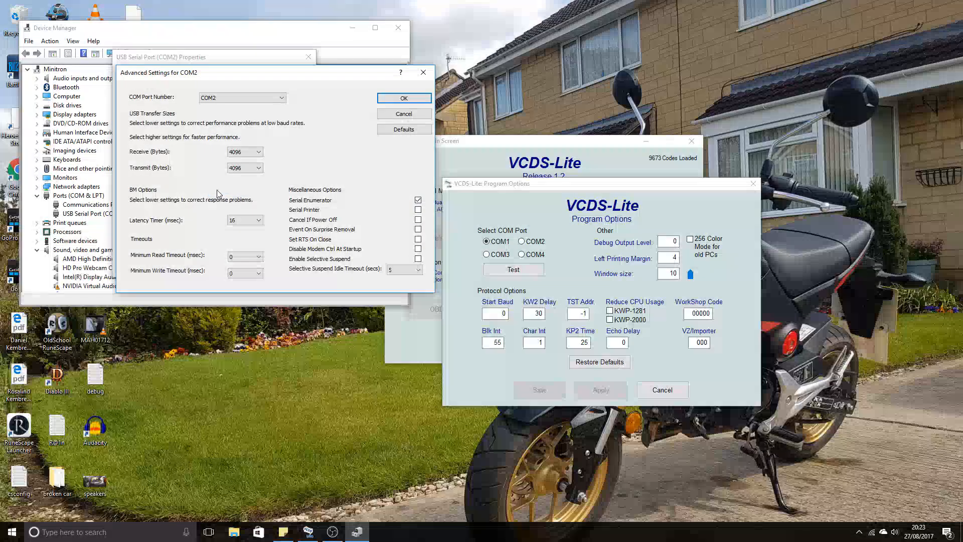
left_click(241, 97)
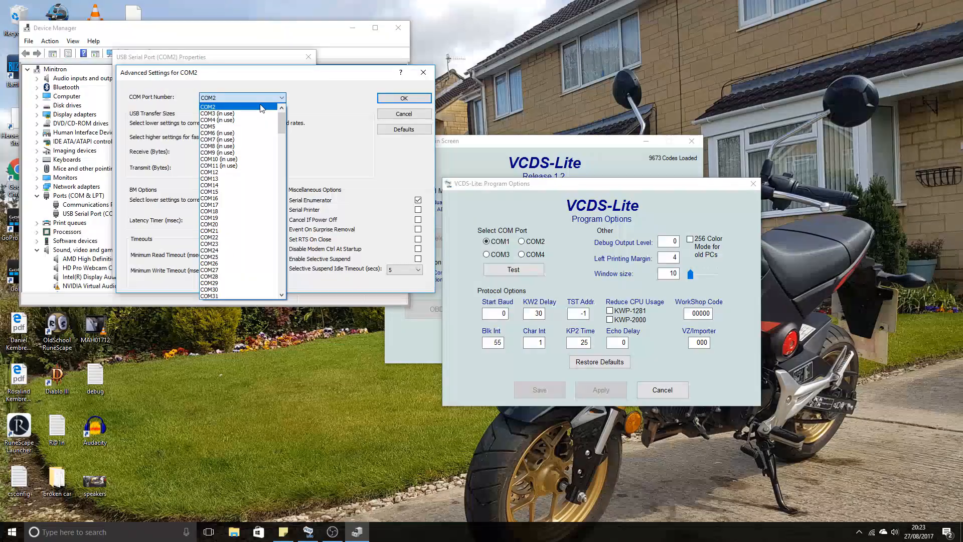
scroll(282, 121, "up", 1)
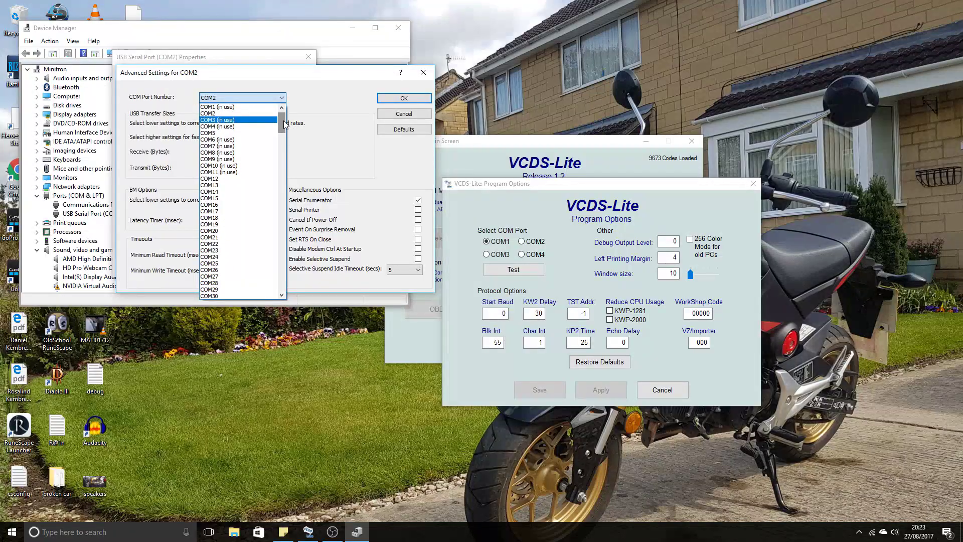
left_click(217, 115)
left_click(404, 99)
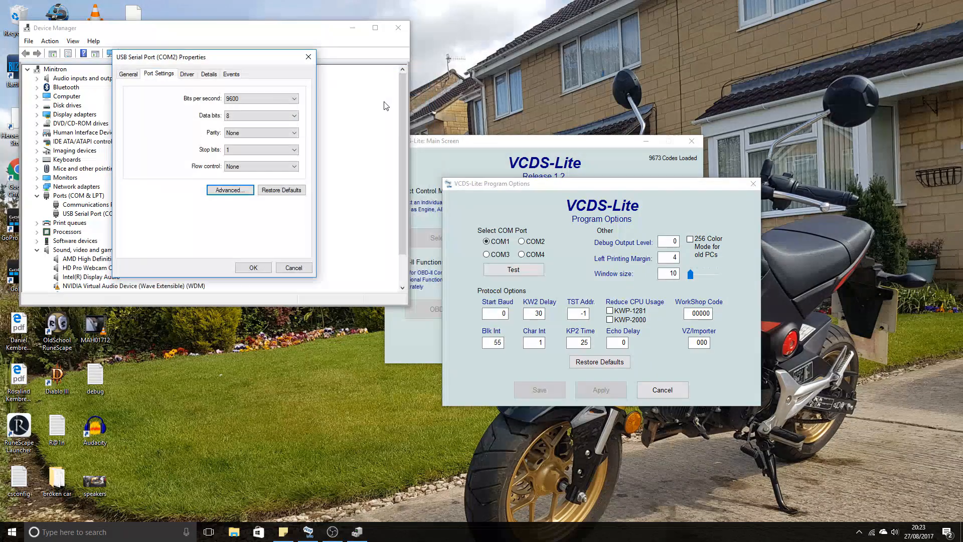
left_click(253, 268)
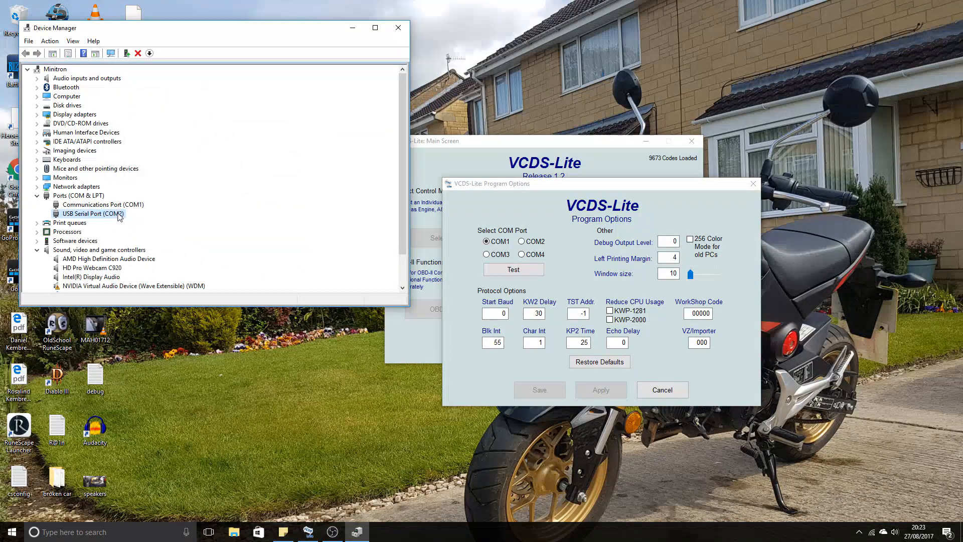
Run the COM2 port test (port OK, interface not found), dismiss the result and close Program Options.
left_click_drag(595, 186, 603, 185)
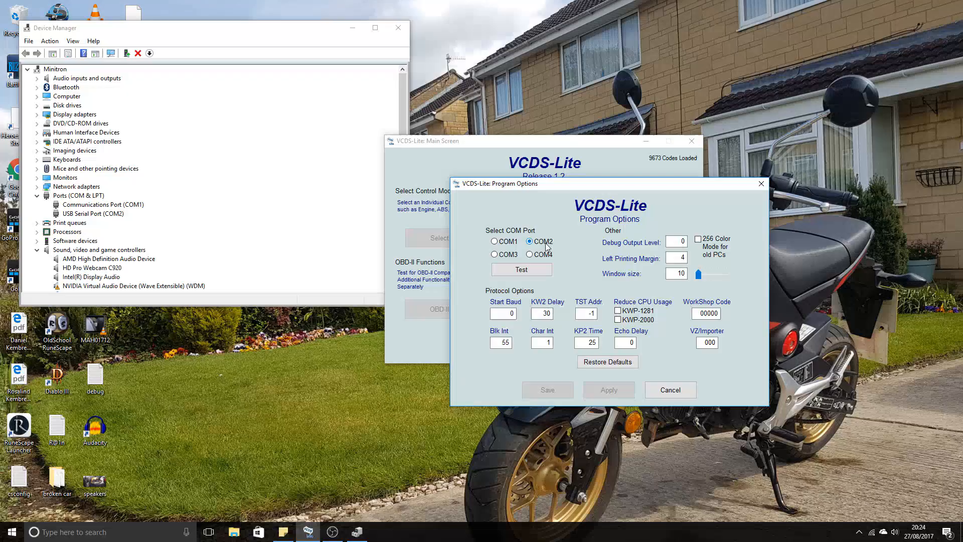
left_click(539, 274)
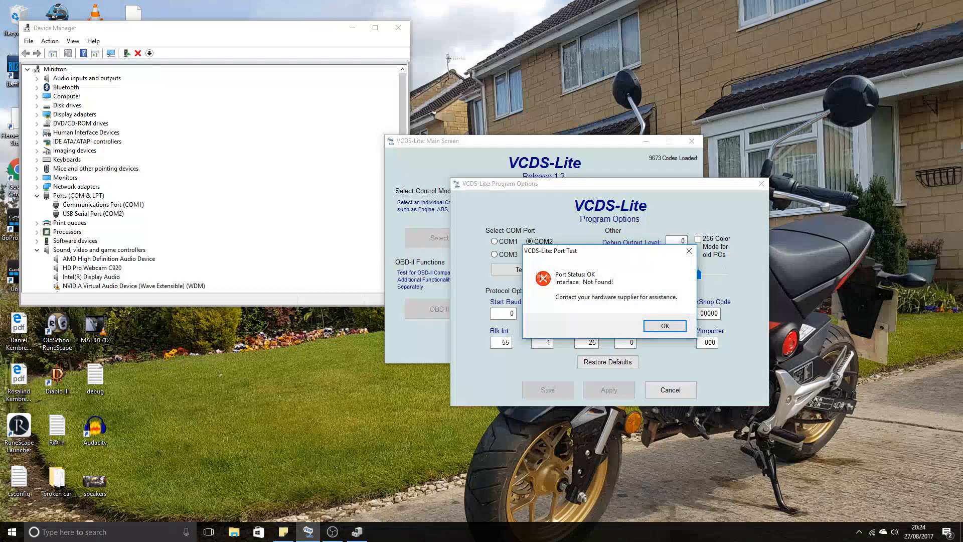
left_click_drag(616, 257, 759, 278)
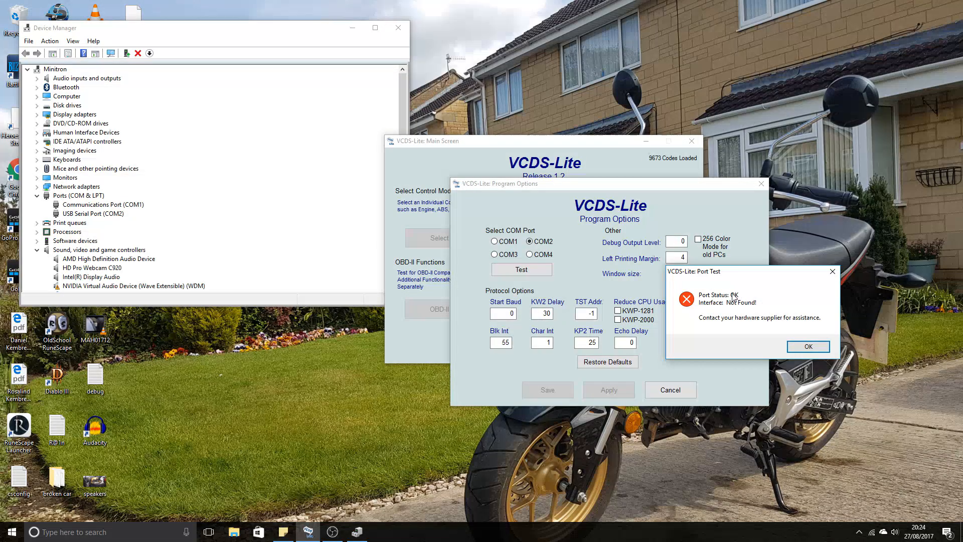
left_click(808, 347)
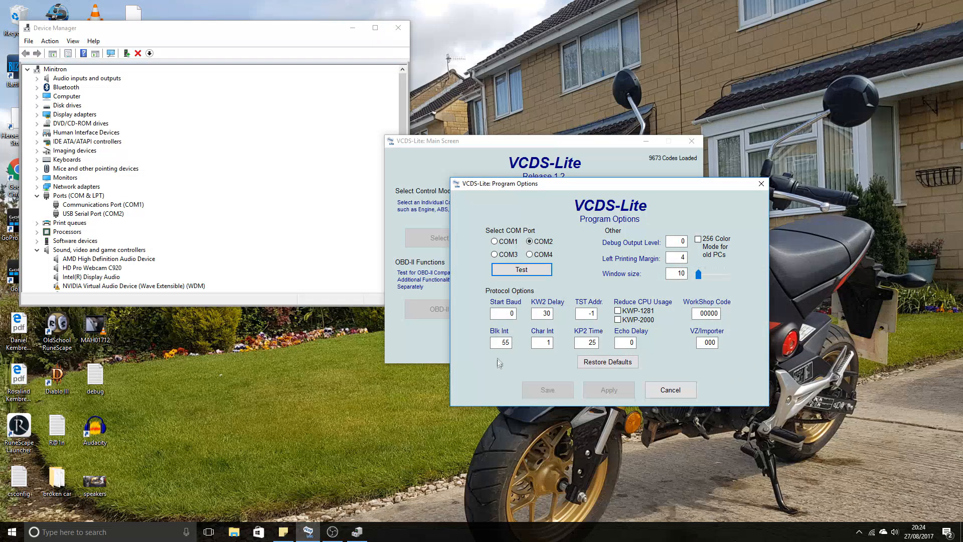
left_click(760, 184)
left_click_drag(516, 141, 588, 153)
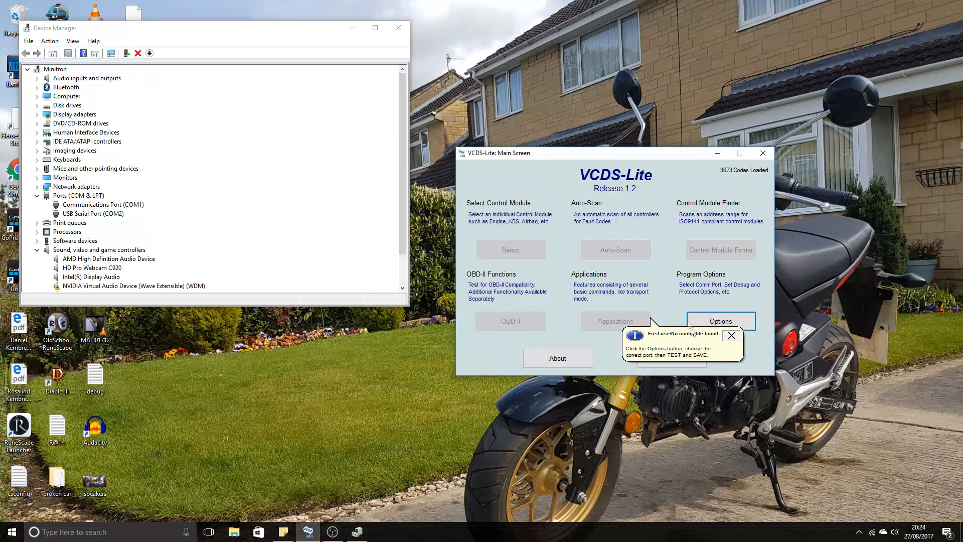
Dismiss the first-use tip and check the About screen's empty serial number and Not Tested status.
left_click(732, 335)
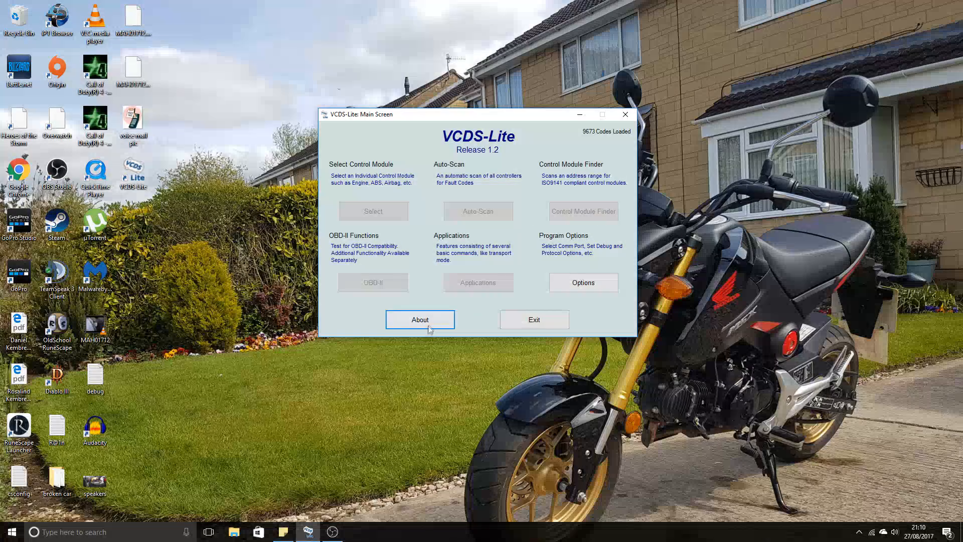
left_click(431, 322)
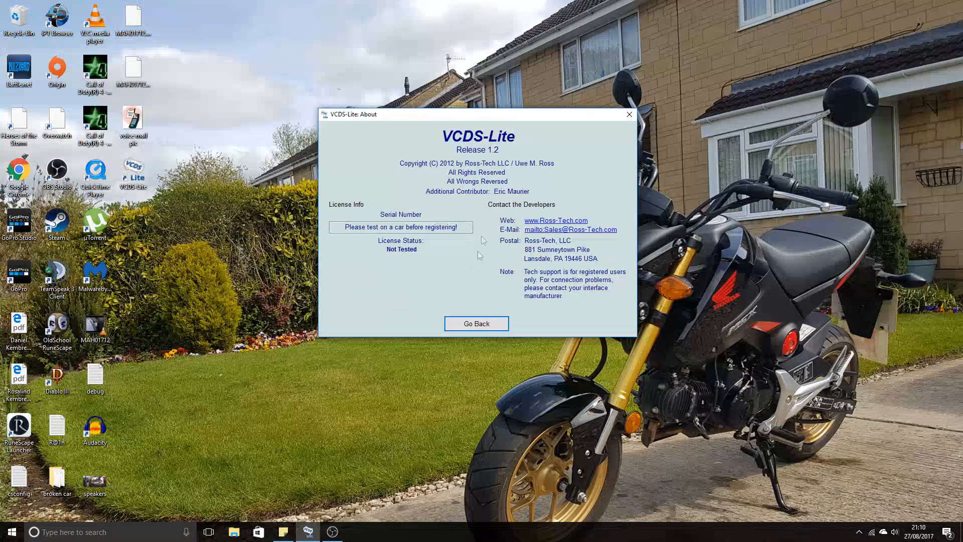
left_click_drag(502, 117, 600, 184)
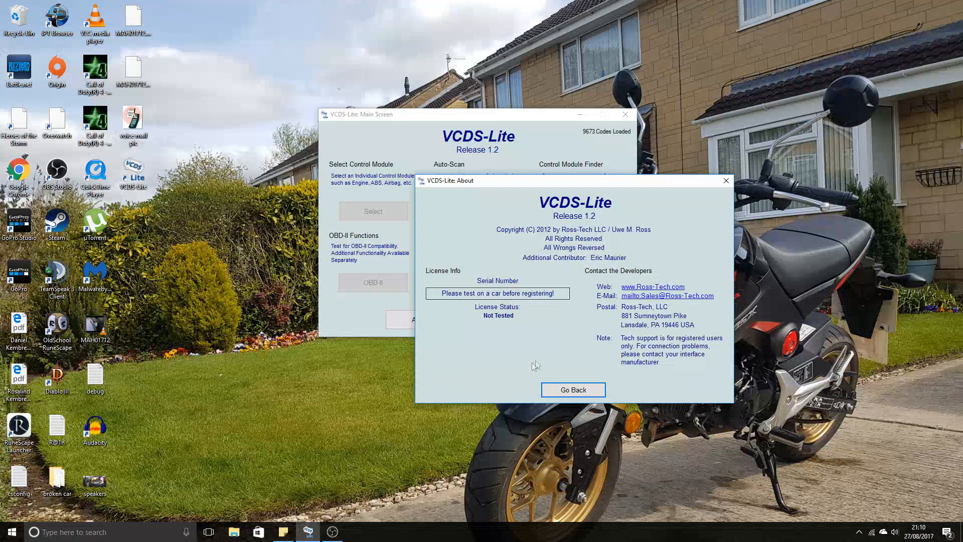
left_click_drag(440, 293, 565, 294)
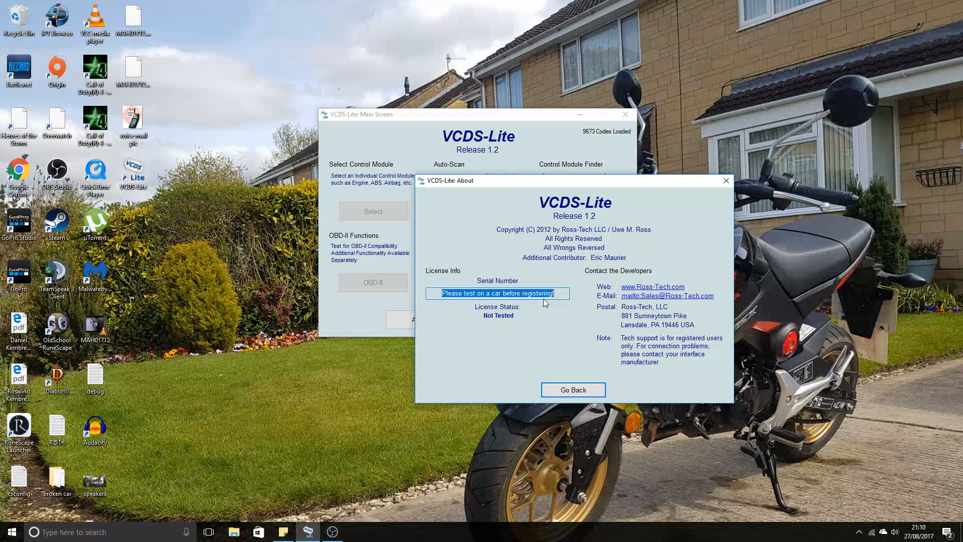
left_click(574, 390)
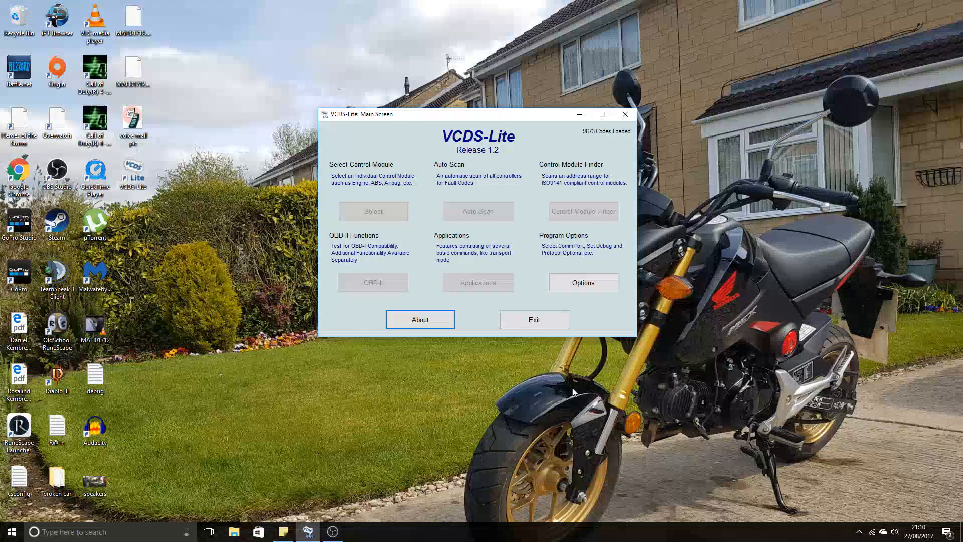
Re-run the COM2 port test from Program Options, dismiss the result and cancel out.
left_click(581, 285)
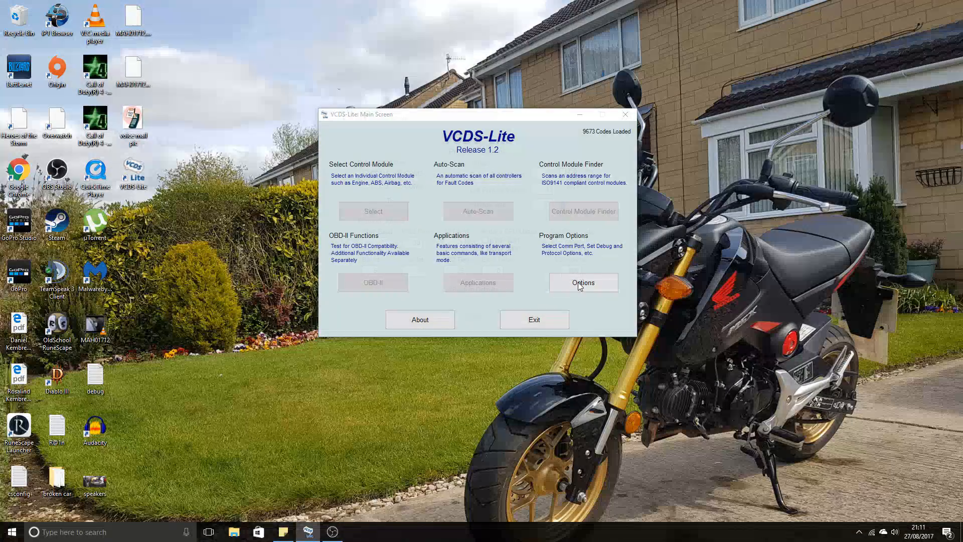
left_click_drag(456, 118, 593, 188)
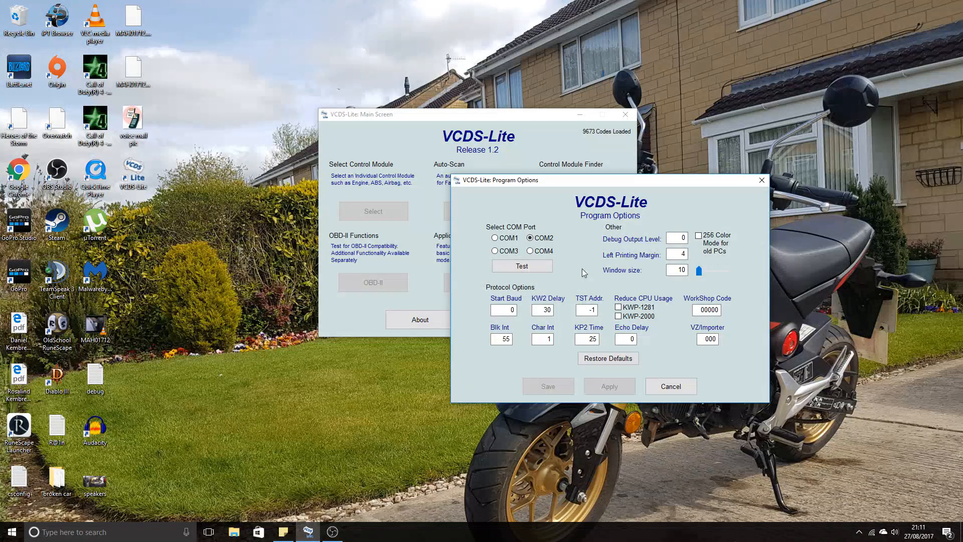
left_click(542, 270)
left_click_drag(562, 244, 691, 310)
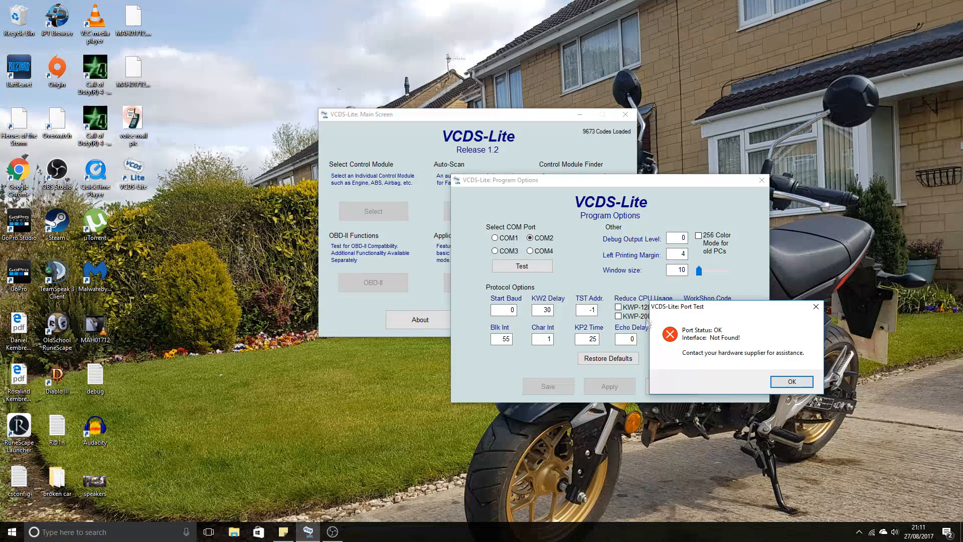
left_click(796, 384)
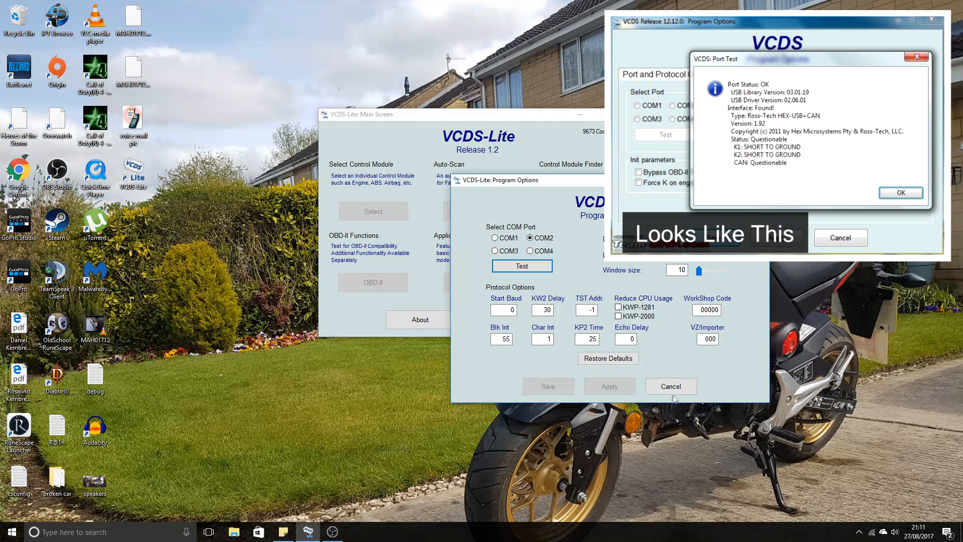
left_click(670, 384)
Bring up the About screen and select the serial number text.
left_click(430, 319)
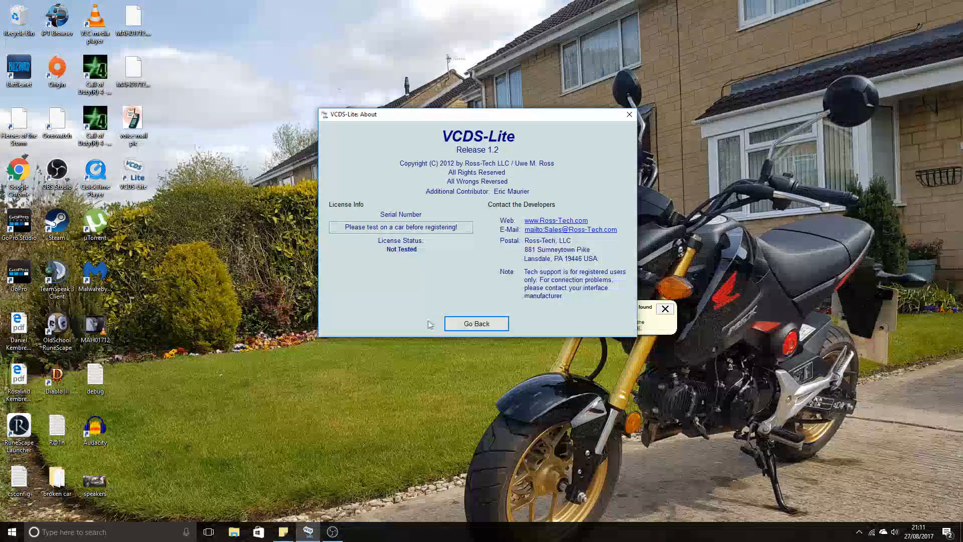
left_click_drag(358, 227, 470, 229)
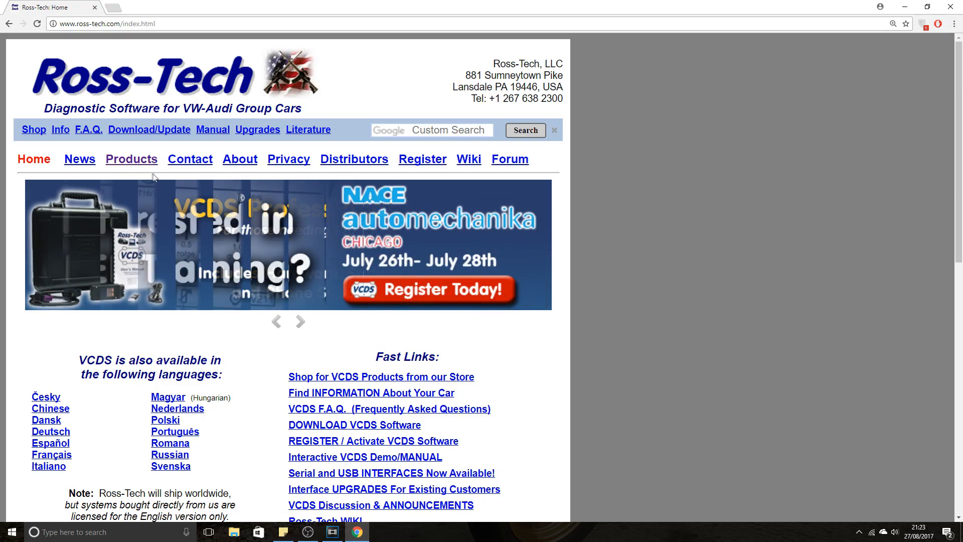
Reach the VCDS-Lite product page from the Ross-Tech Products list to read its shareware limitations.
left_click(131, 159)
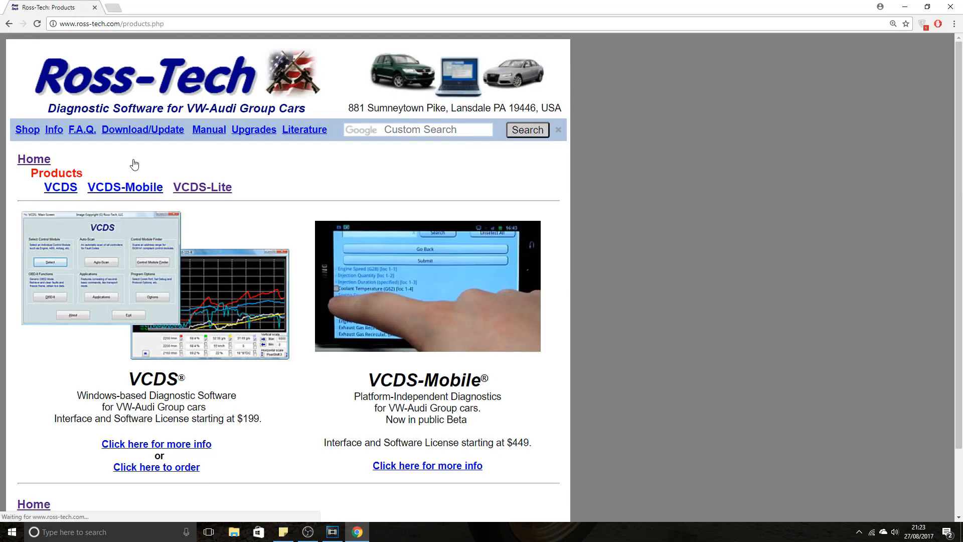
scroll(247, 325, "down", 2)
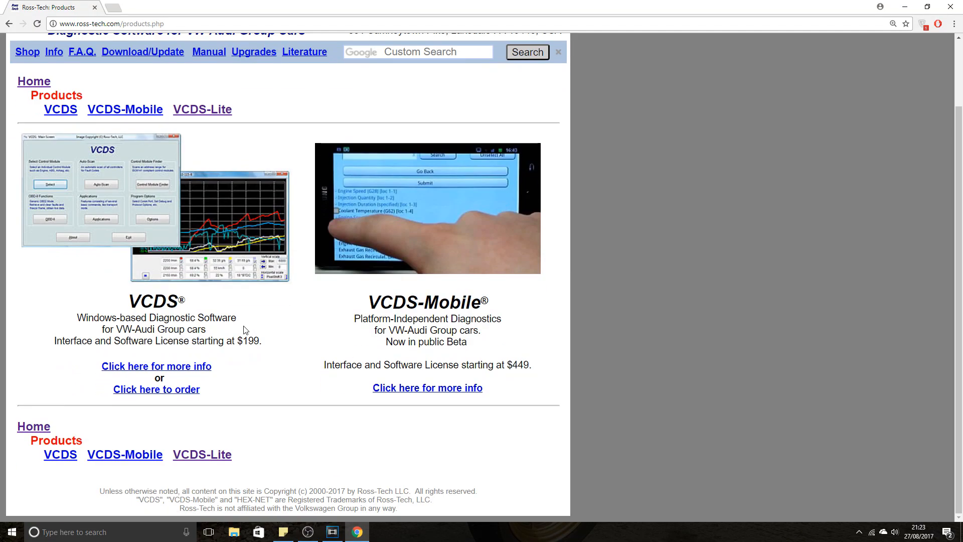
left_click(218, 455)
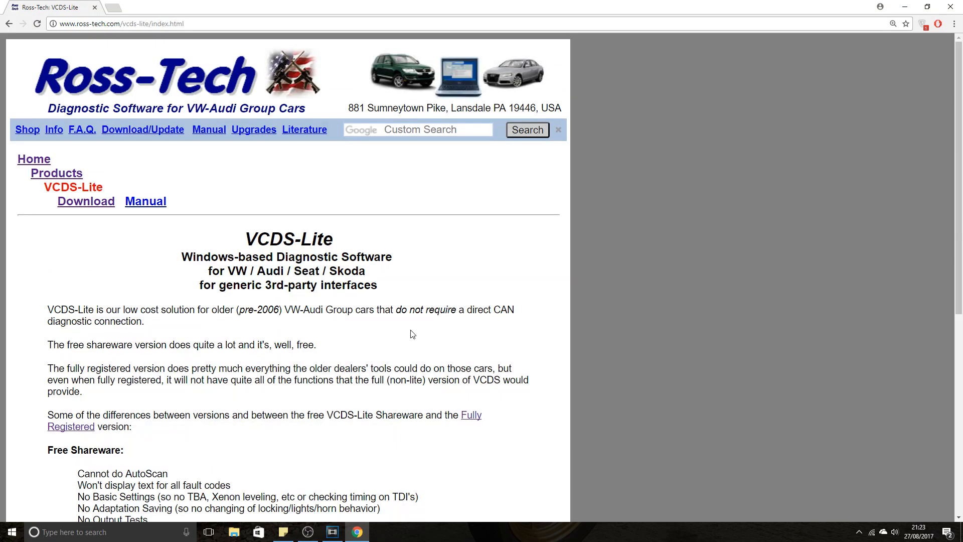
scroll(410, 336, "down", 3)
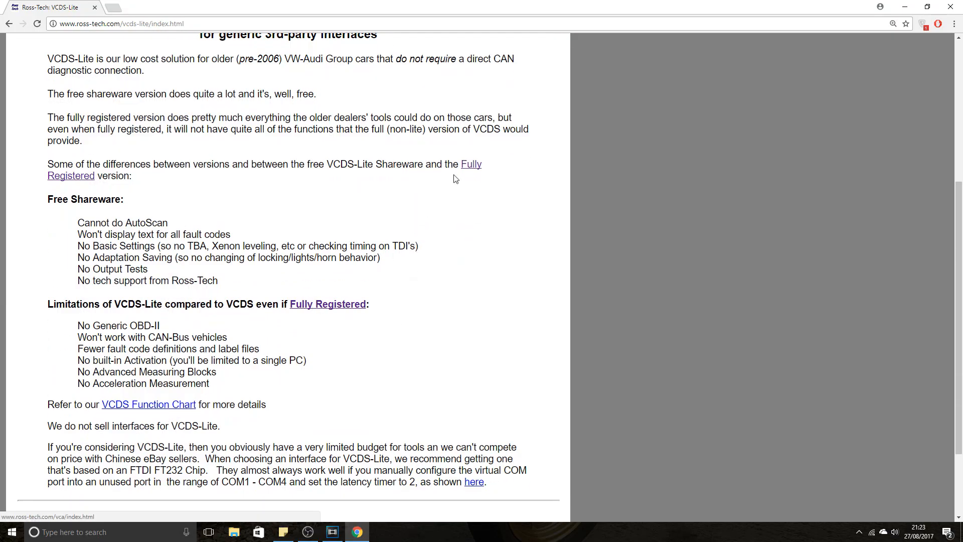
Open the Fully Registered page and highlight the Dumb Non-dongle heading.
left_click(325, 304)
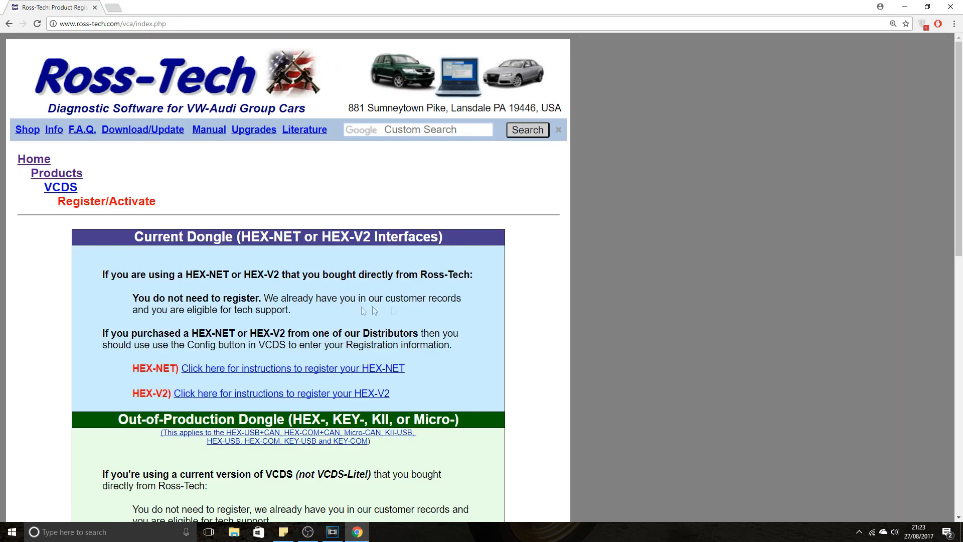
scroll(527, 314, "down", 2)
scroll(526, 313, "down", 4)
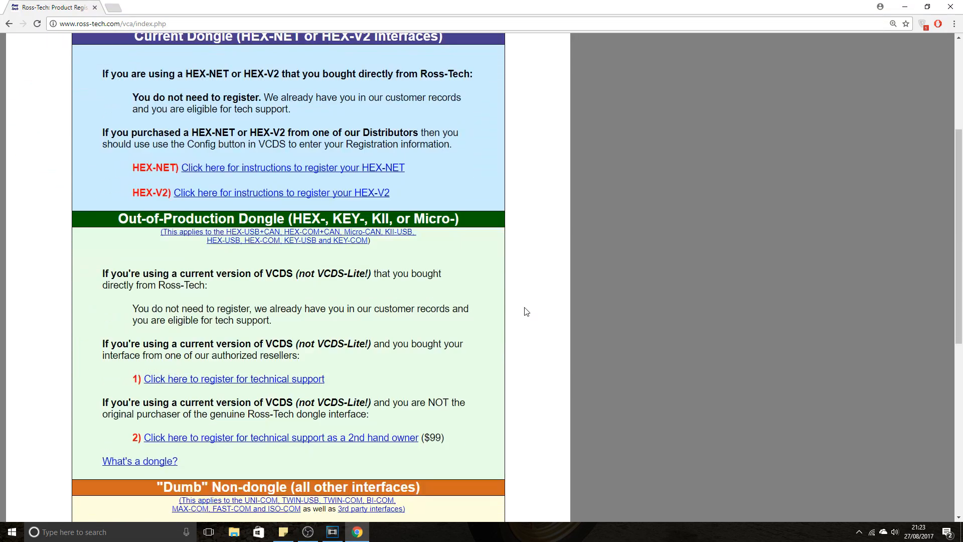
scroll(528, 314, "down", 4)
scroll(526, 310, "down", 3)
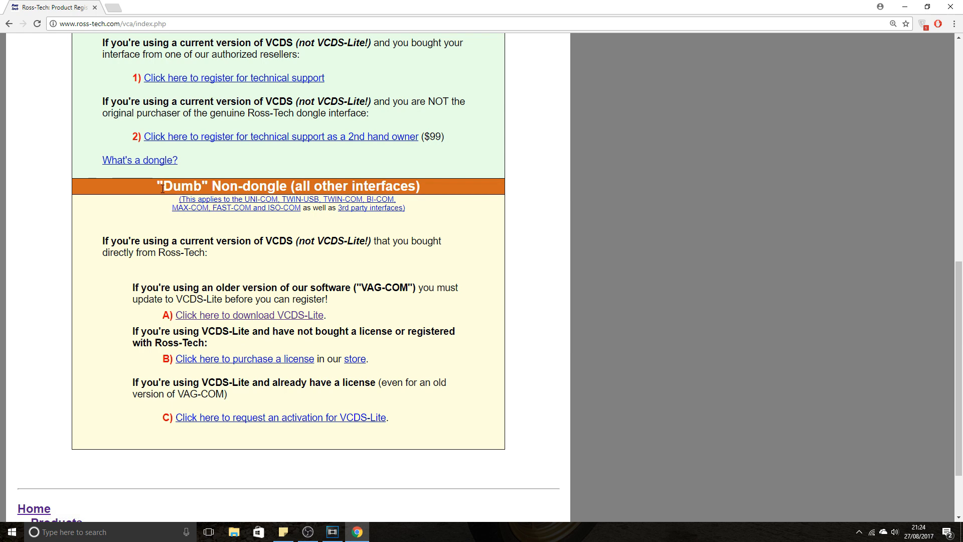
left_click_drag(163, 185, 419, 187)
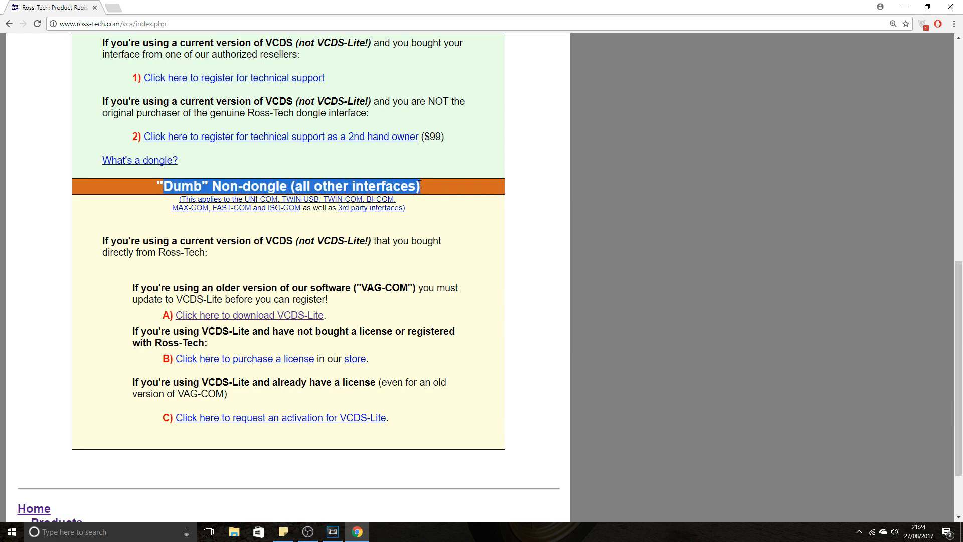
left_click(466, 240)
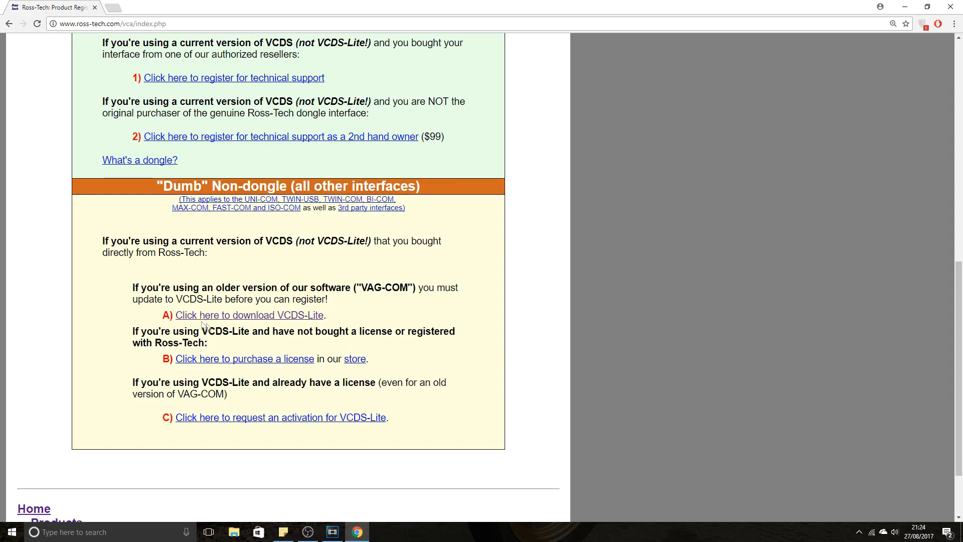
Highlight the older-version update and VCDS-Lite license purchase instructions.
left_click_drag(133, 287, 347, 313)
left_click_drag(128, 330, 368, 360)
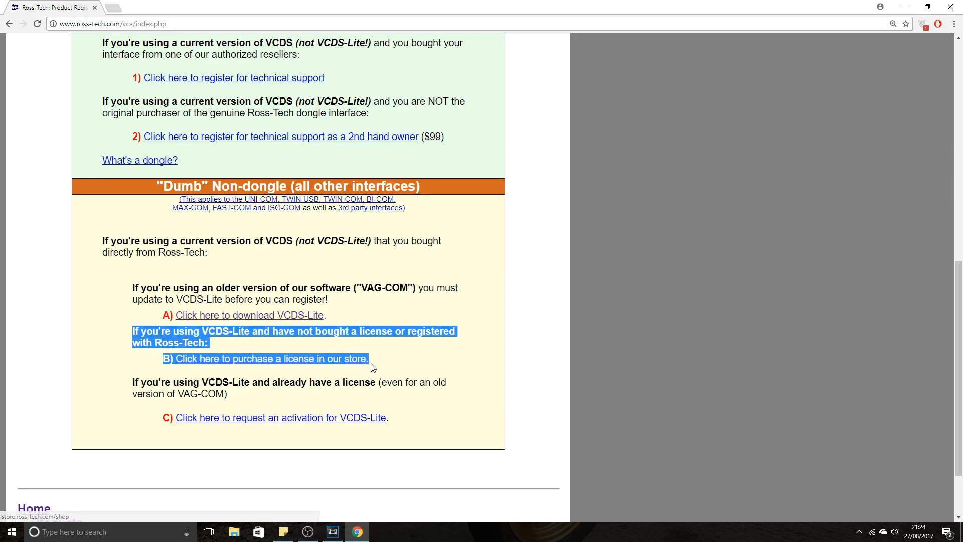
left_click(394, 362)
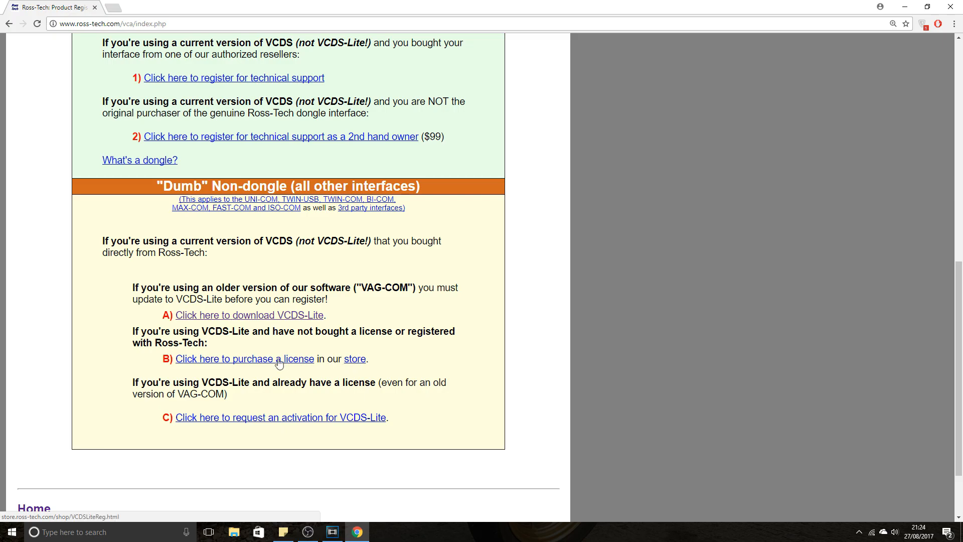
Reach the VCDS-Lite Software product page via the purchase license link.
left_click(356, 362)
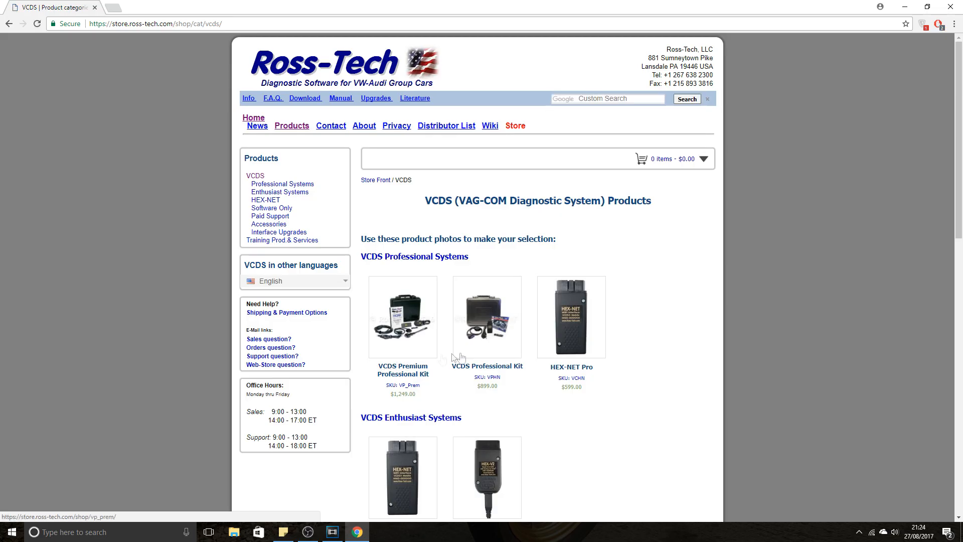
scroll(482, 354, "down", 4)
scroll(512, 361, "down", 4)
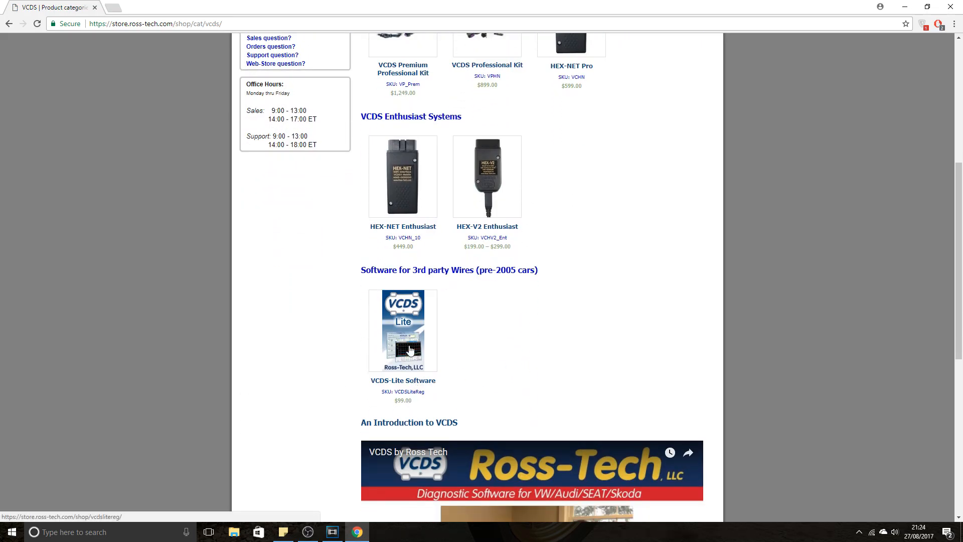
scroll(552, 343, "up", 1)
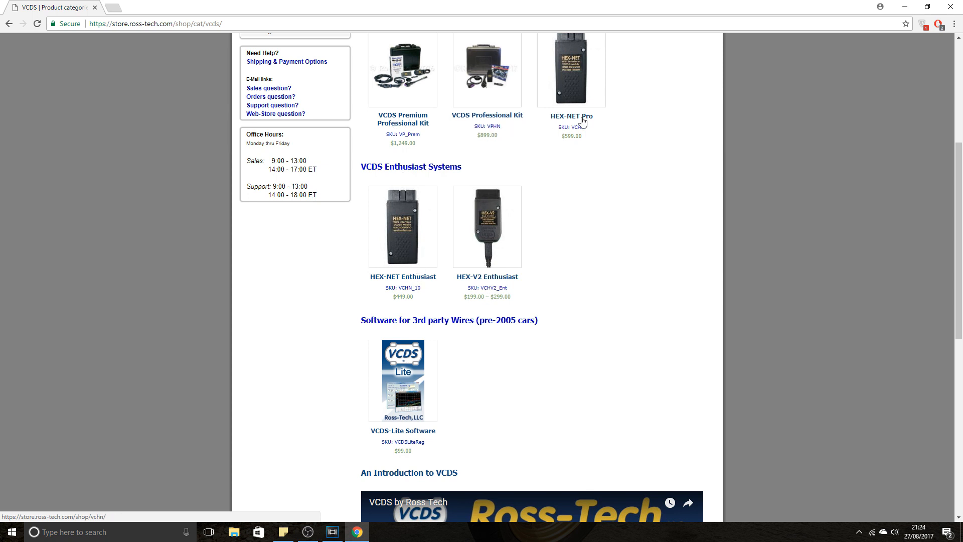
left_click(407, 432)
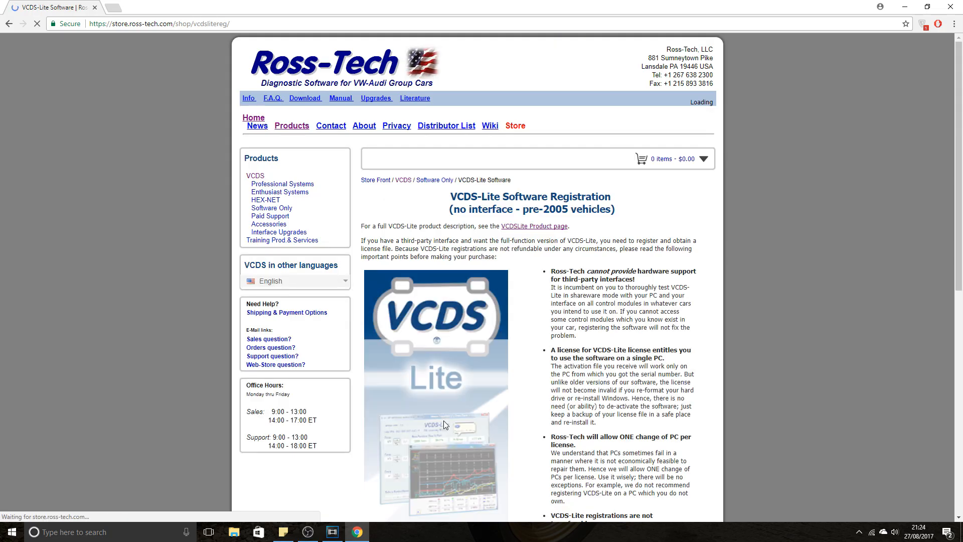
scroll(667, 345, "down", 4)
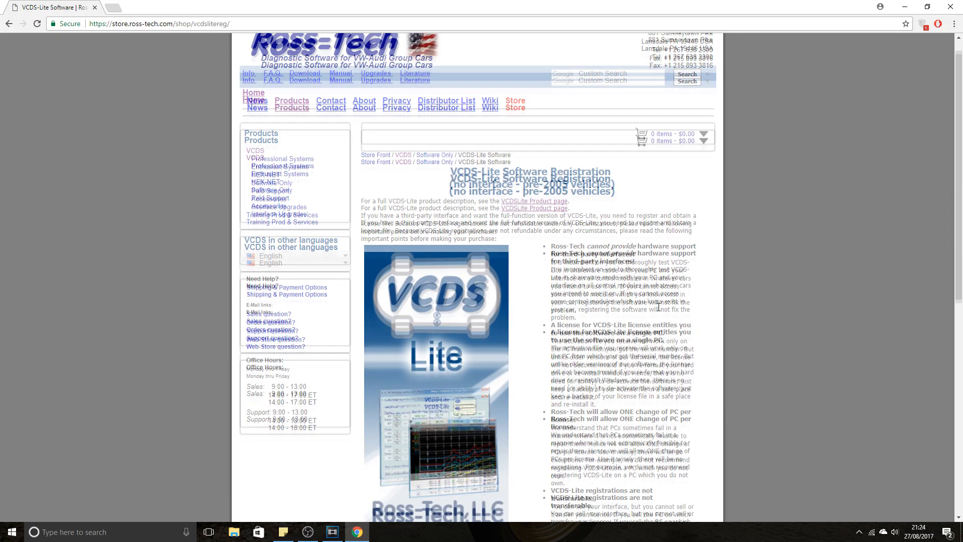
scroll(656, 323, "down", 4)
scroll(657, 324, "down", 2)
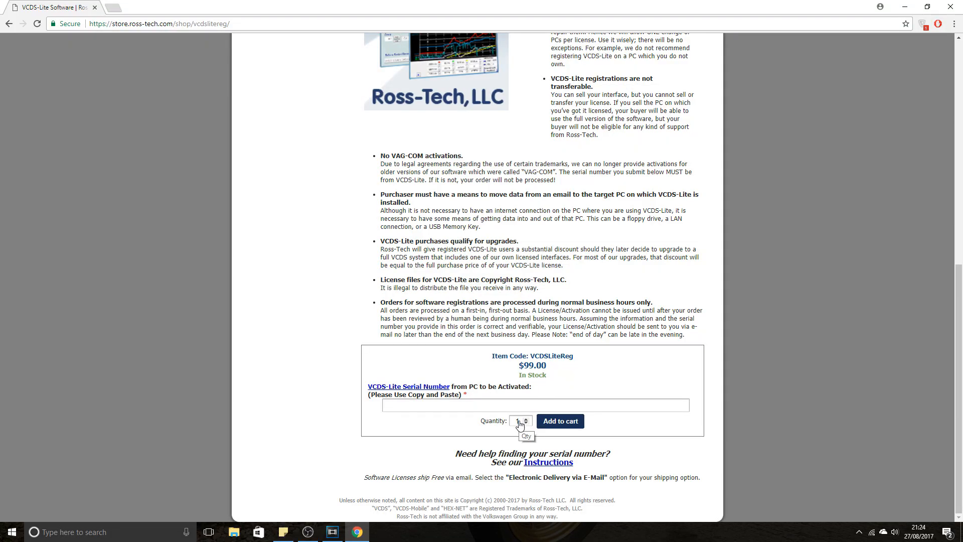
Paste the PC's serial number into the registration form's serial field, then close the browser.
left_click(440, 406)
right_click(424, 405)
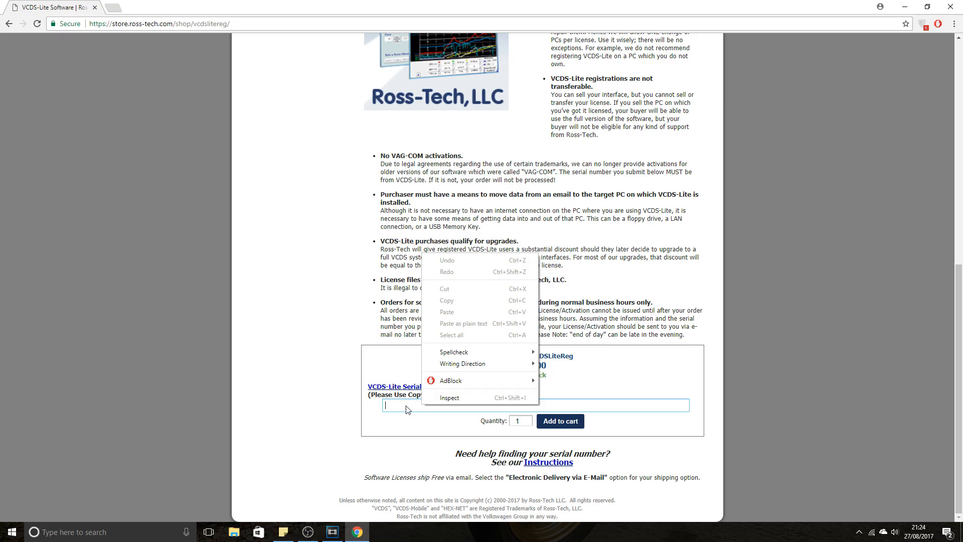
left_click(408, 410)
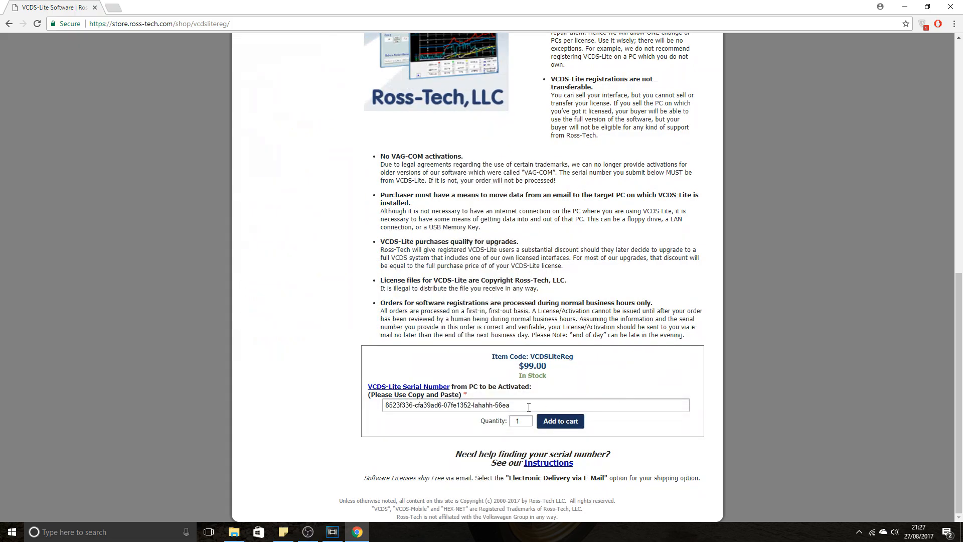
left_click(94, 7)
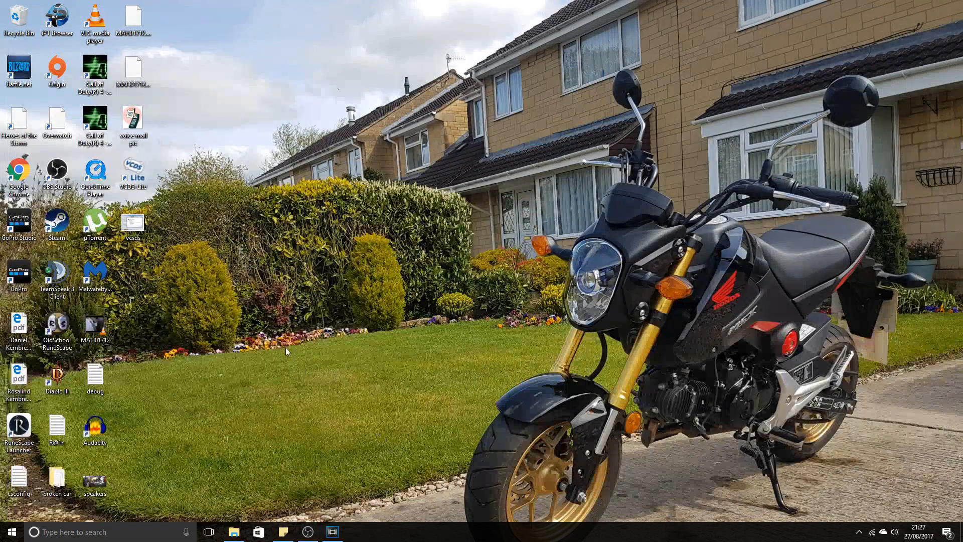